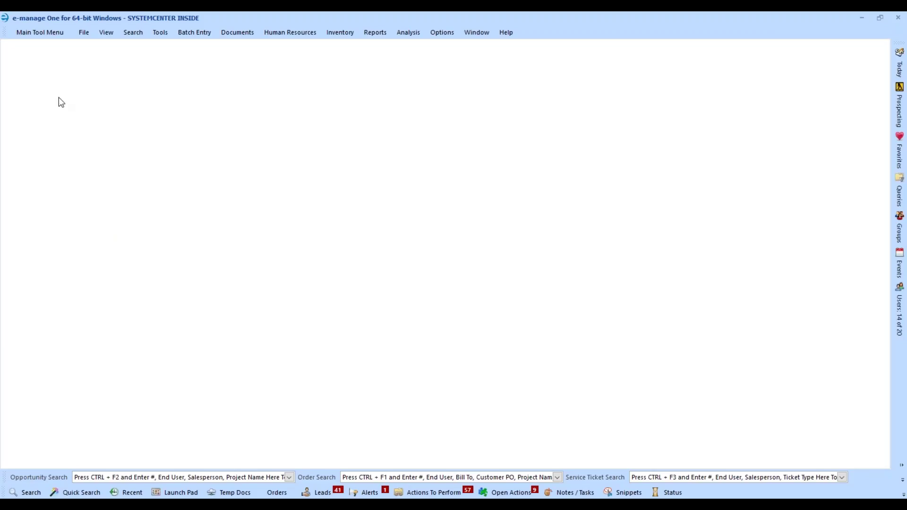
- Display the Main Tool Menu listing locations, vendors, customers, service agreements and serviceable items
{"action": "left_click", "coordinate": [52, 33]}
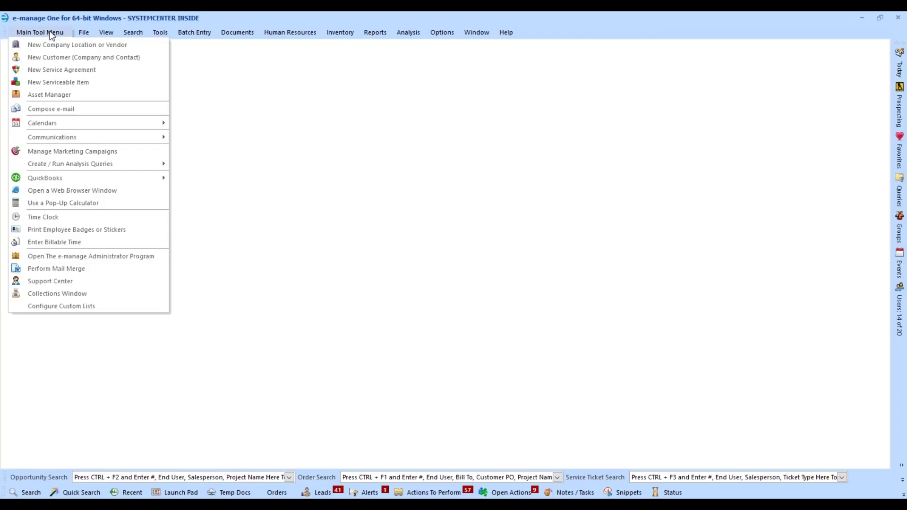
- Start a new e-mail via Compose e-mail, move the window up-left, and show the template choices
{"action": "left_click", "coordinate": [61, 109]}
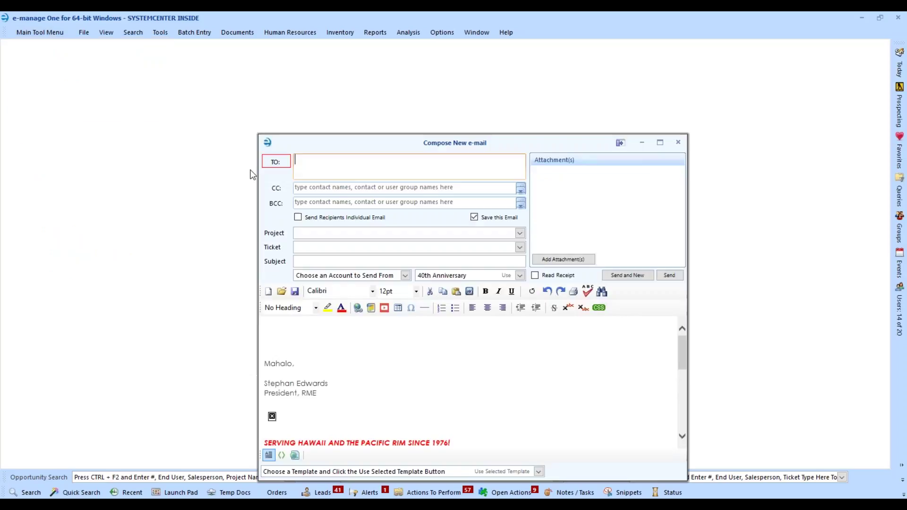
{"action": "left_click_drag", "start_coordinate": [388, 142], "coordinate": [272, 56]}
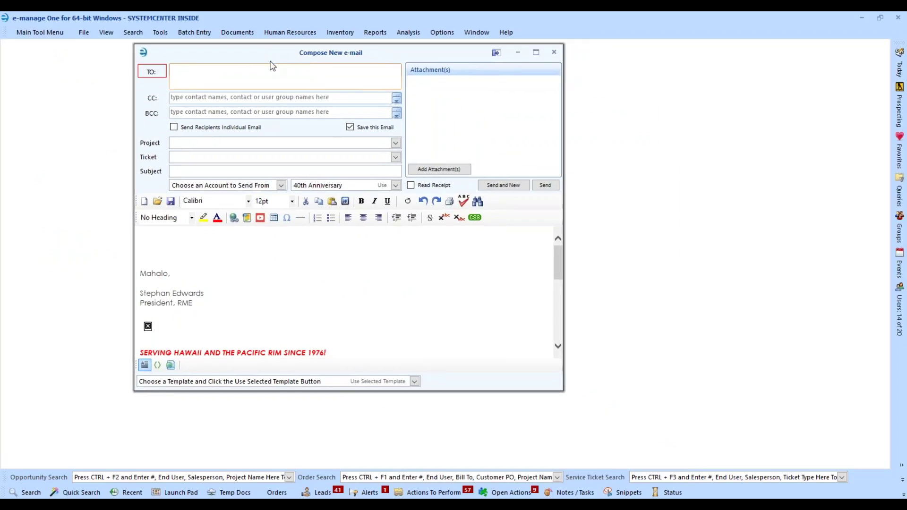
{"action": "left_click", "coordinate": [262, 79]}
{"action": "left_click", "coordinate": [165, 246]}
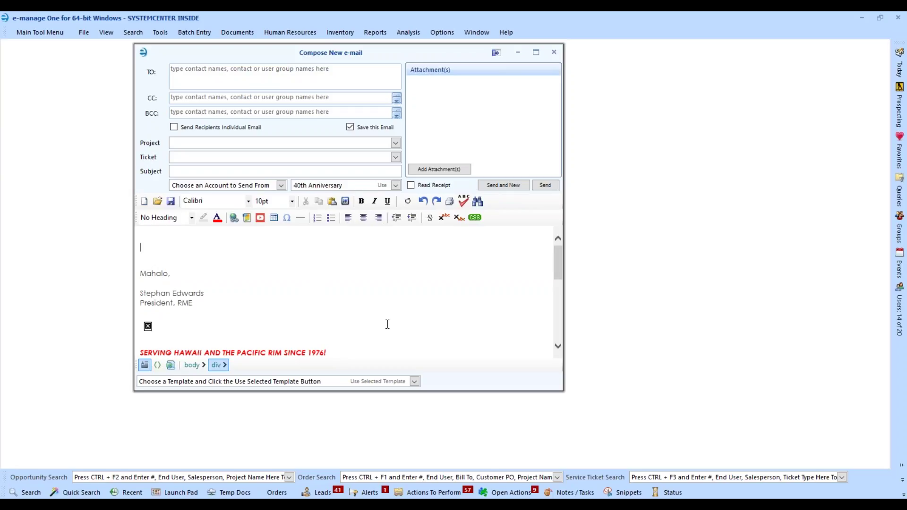
{"action": "left_click", "coordinate": [414, 381]}
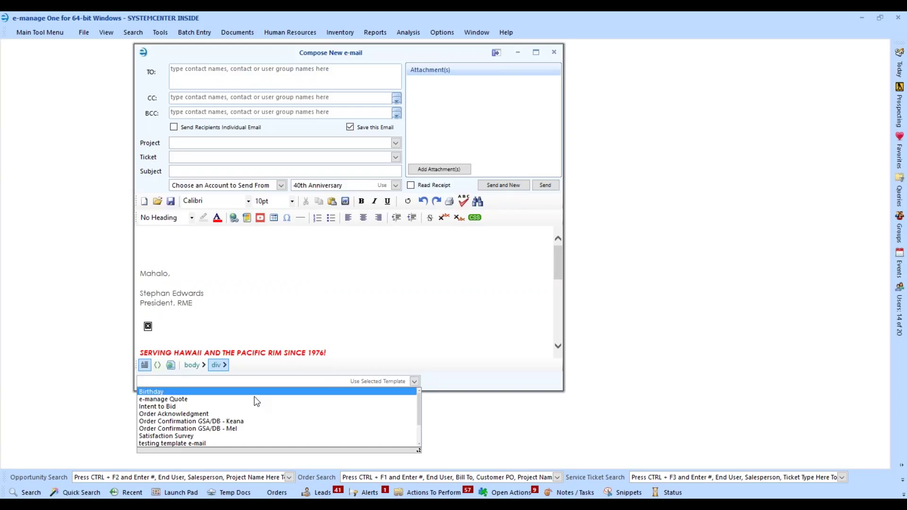
- Apply the e-manage Quote template to the new e-mail and scroll through its text
{"action": "left_click", "coordinate": [153, 401]}
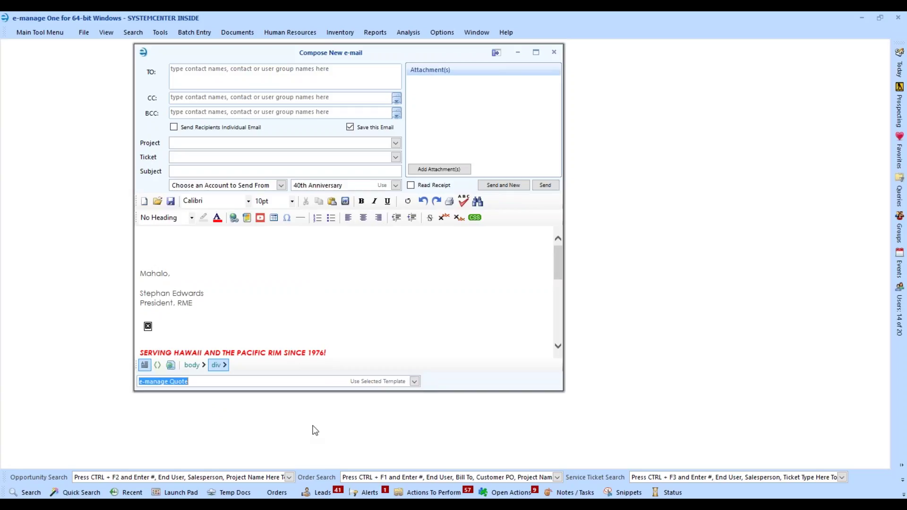
{"action": "left_click", "coordinate": [383, 382]}
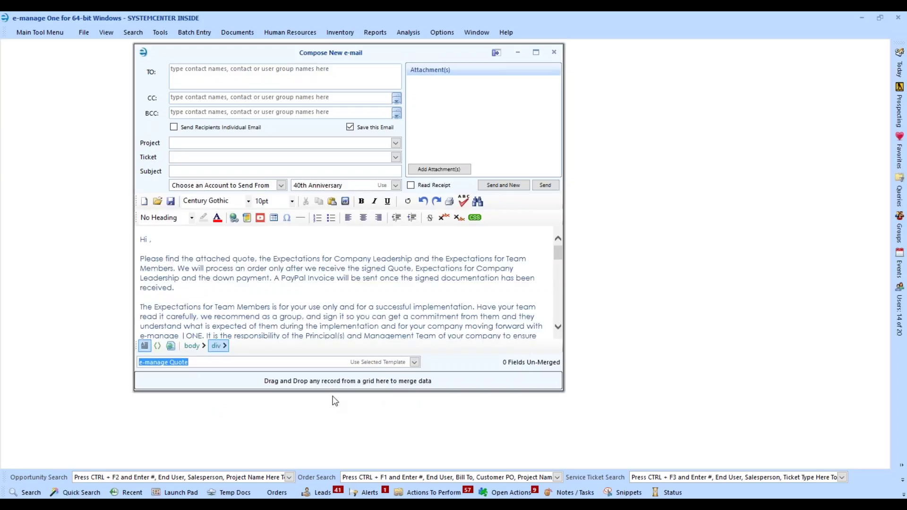
{"action": "left_click", "coordinate": [251, 267]}
{"action": "scroll", "coordinate": [250, 267], "scroll_direction": "down", "scroll_amount": 5}
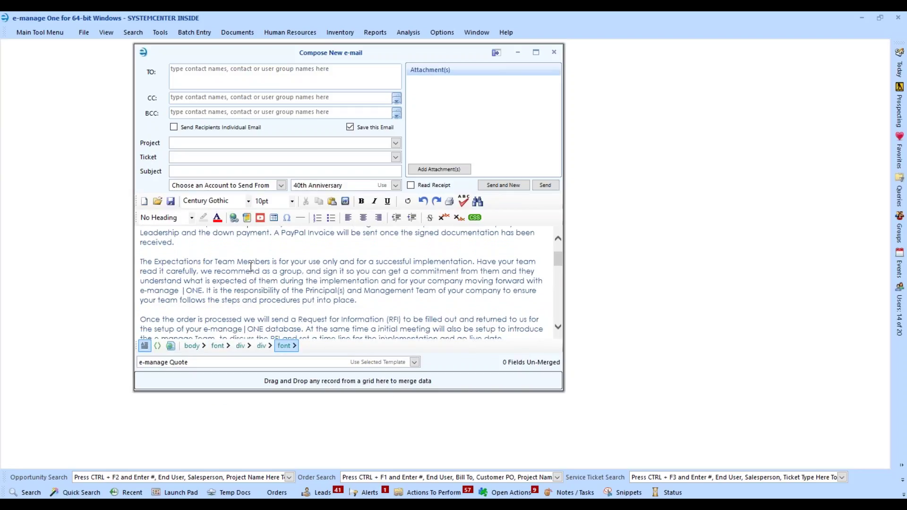
{"action": "scroll", "coordinate": [250, 267], "scroll_direction": "down", "scroll_amount": 12}
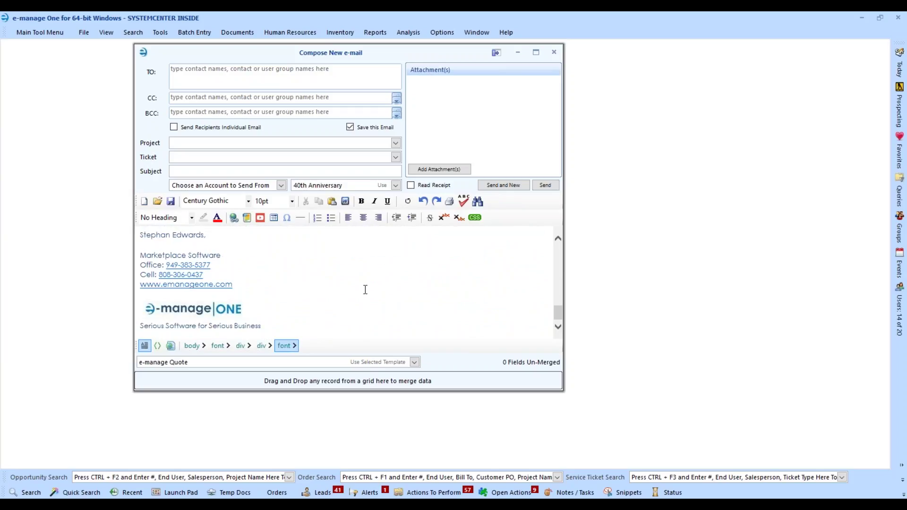
{"action": "scroll", "coordinate": [366, 289], "scroll_direction": "up", "scroll_amount": 3}
{"action": "scroll", "coordinate": [366, 289], "scroll_direction": "up", "scroll_amount": 14}
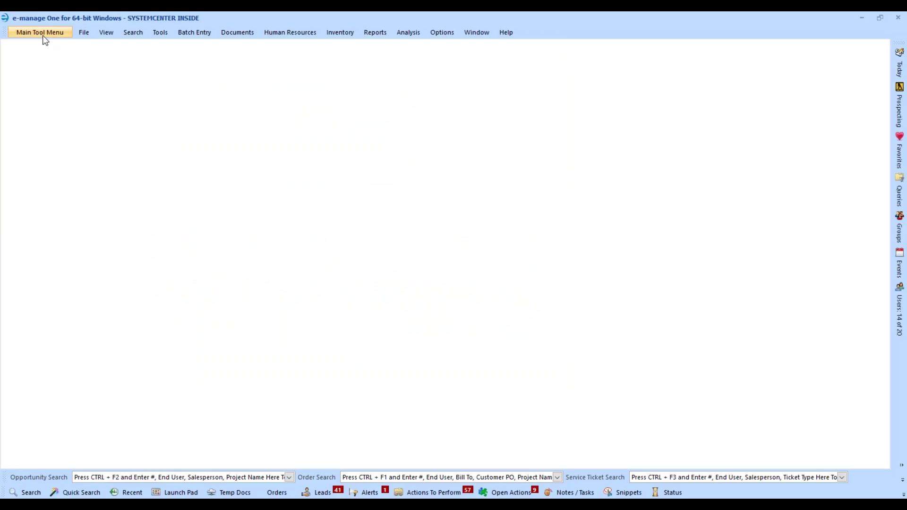
- Bring up Communications > Configure e-mail Templates and list the saved template names
{"action": "left_click", "coordinate": [42, 33]}
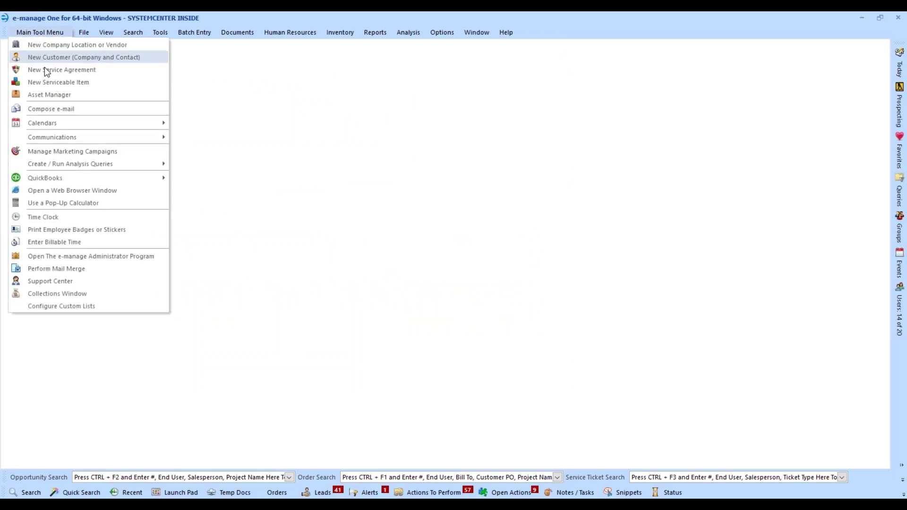
{"action": "mouse_move", "coordinate": [48, 141]}
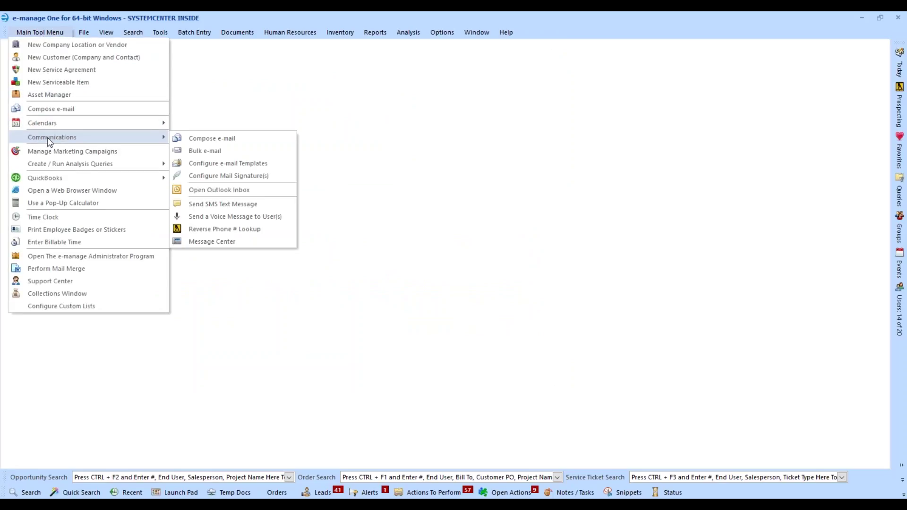
{"action": "left_click", "coordinate": [218, 167]}
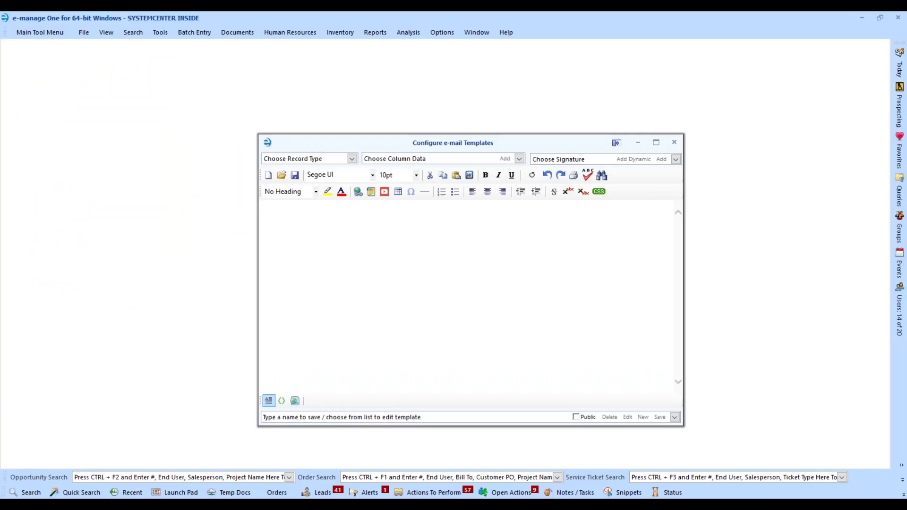
{"action": "left_click_drag", "start_coordinate": [387, 138], "coordinate": [304, 89]}
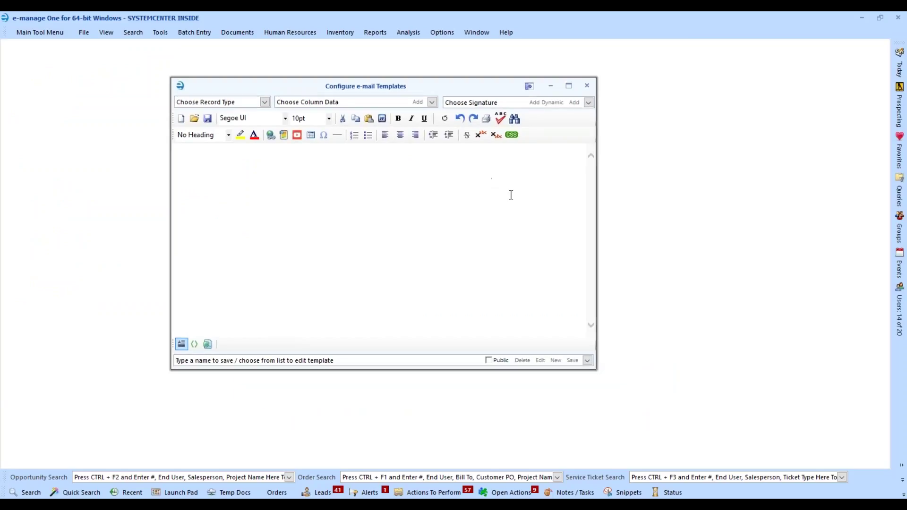
{"action": "left_click", "coordinate": [588, 361]}
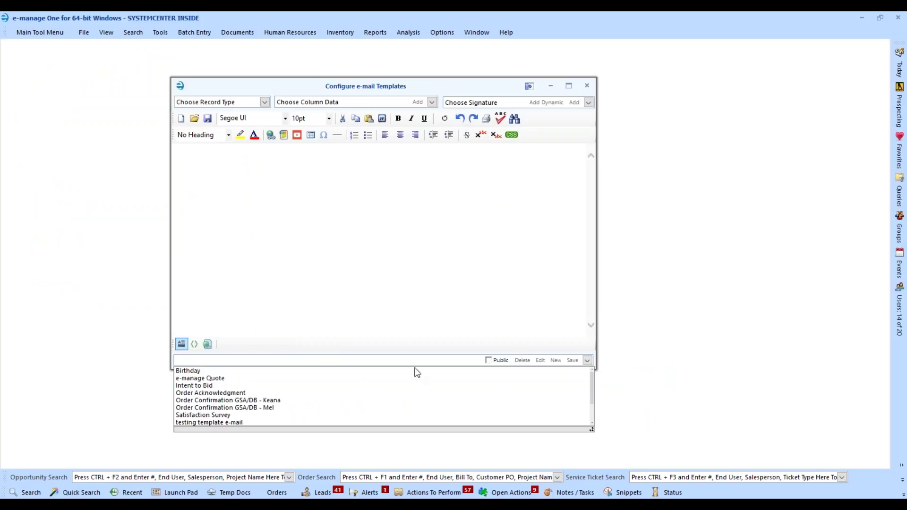
- Review the e-manage Quote template text, then start a new blank template
{"action": "left_click", "coordinate": [231, 380]}
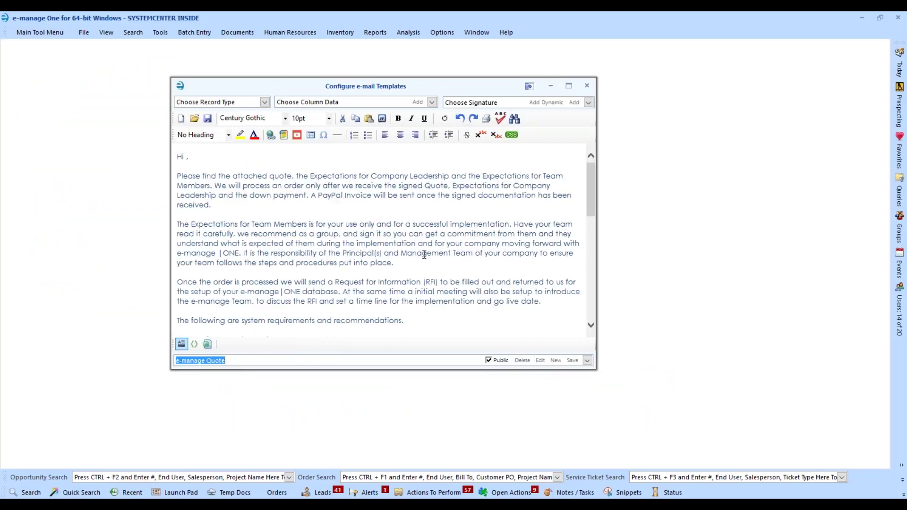
{"action": "left_click", "coordinate": [232, 207]}
{"action": "left_click_drag", "start_coordinate": [205, 181], "coordinate": [225, 204]}
{"action": "left_click", "coordinate": [225, 204]}
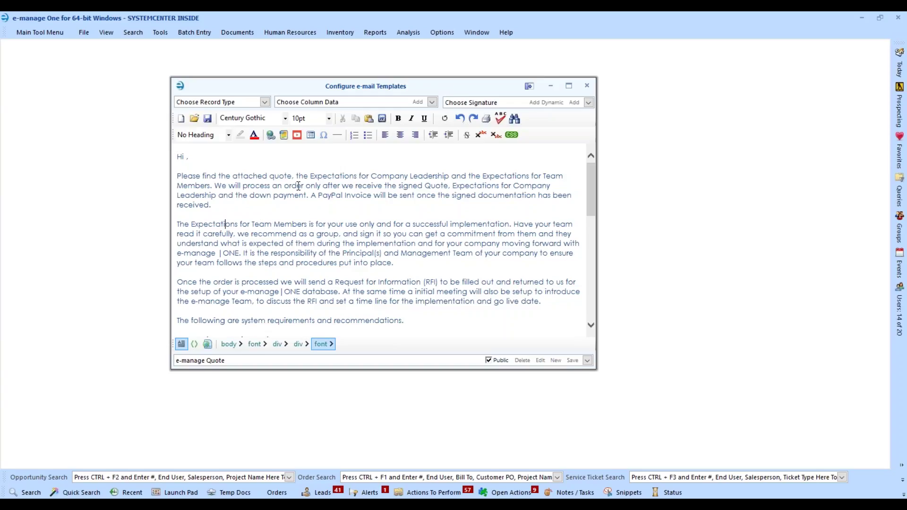
{"action": "left_click", "coordinate": [555, 360]}
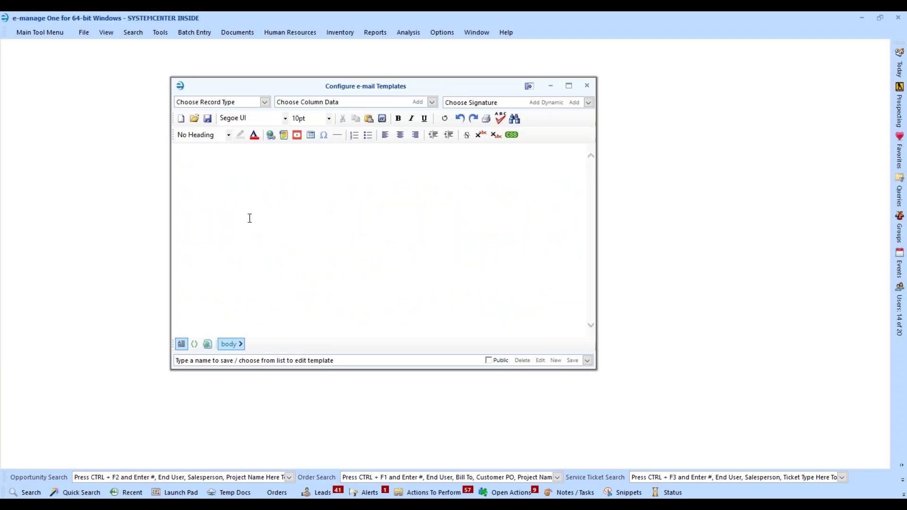
- Type 'Sample Template' with 'Test' below, bold the heading, and select 'Test'
{"action": "type", "text": "Sample Template"}
{"action": "key", "text": "Return"}
{"action": "type", "text": "Test"}
{"action": "left_click_drag", "start_coordinate": [235, 158], "coordinate": [172, 150]}
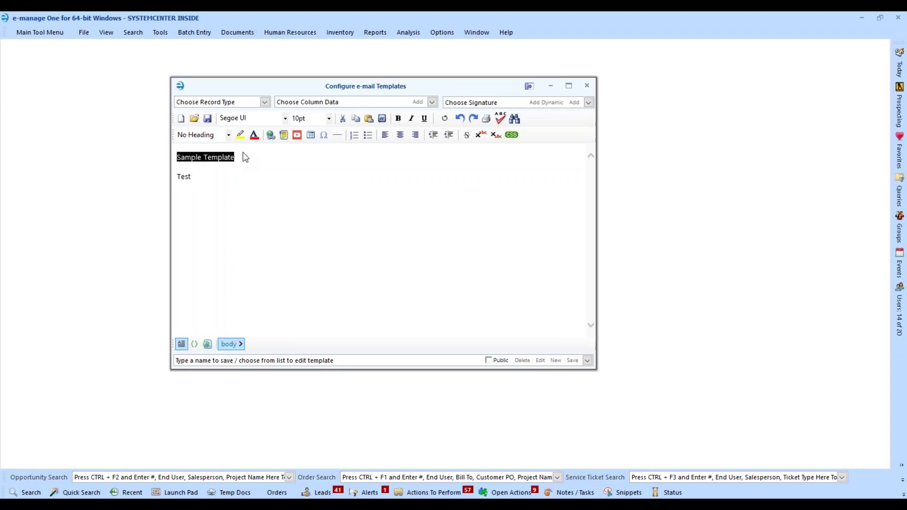
{"action": "left_click", "coordinate": [399, 119]}
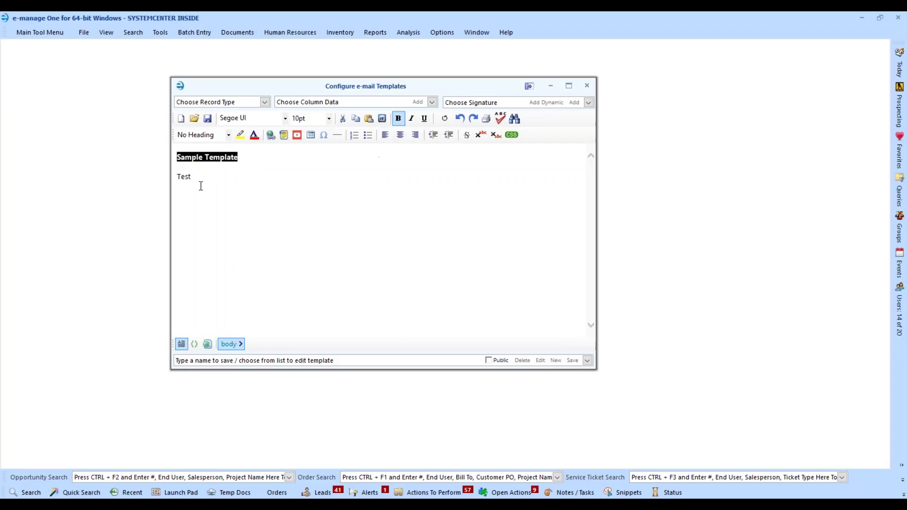
{"action": "left_click", "coordinate": [197, 202]}
{"action": "left_click_drag", "start_coordinate": [199, 177], "coordinate": [174, 177]}
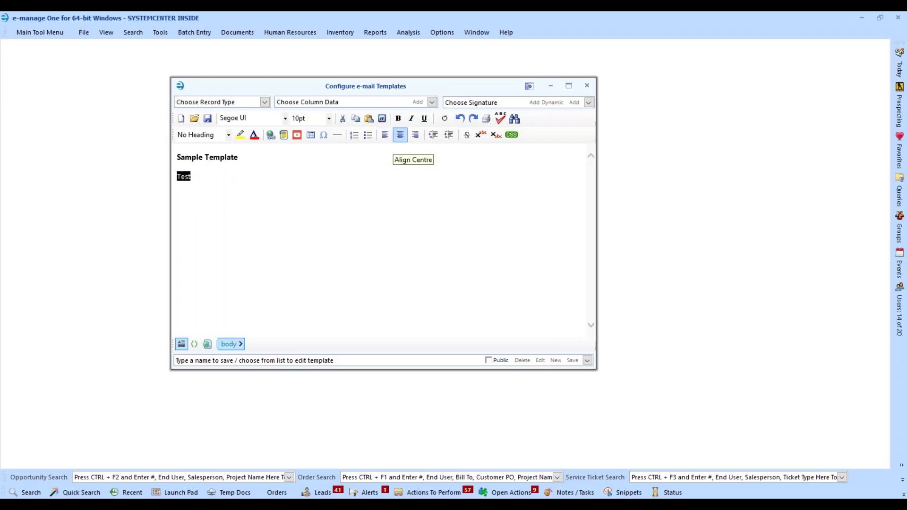
- Colour 'Test' red, then delete the 'Test' line
{"action": "left_click", "coordinate": [256, 139]}
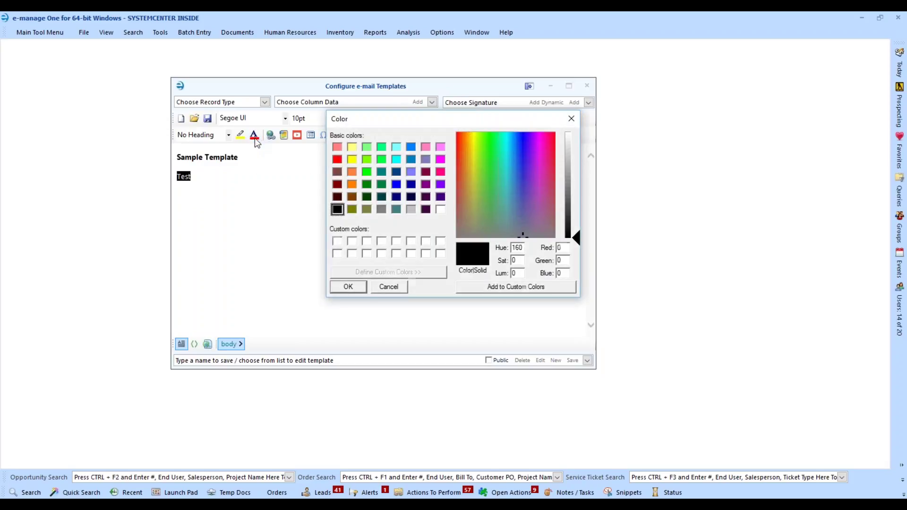
{"action": "left_click", "coordinate": [337, 159]}
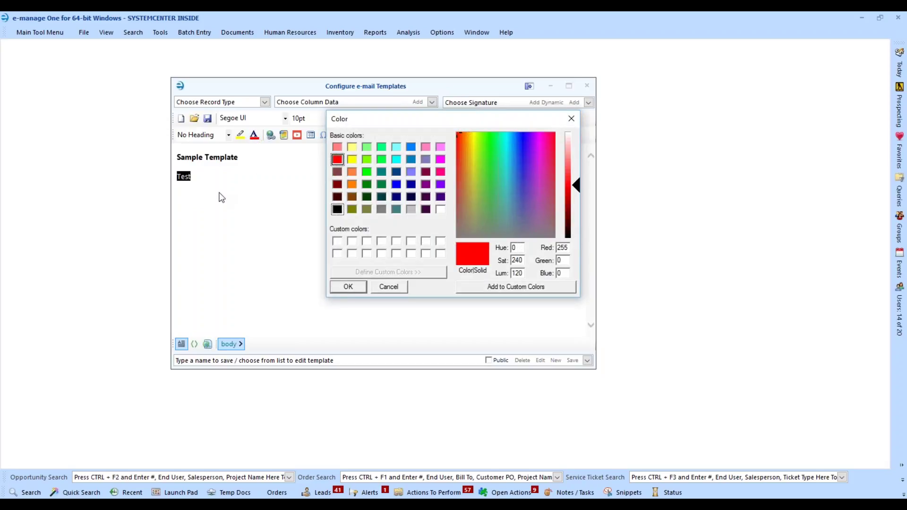
{"action": "left_click", "coordinate": [353, 287]}
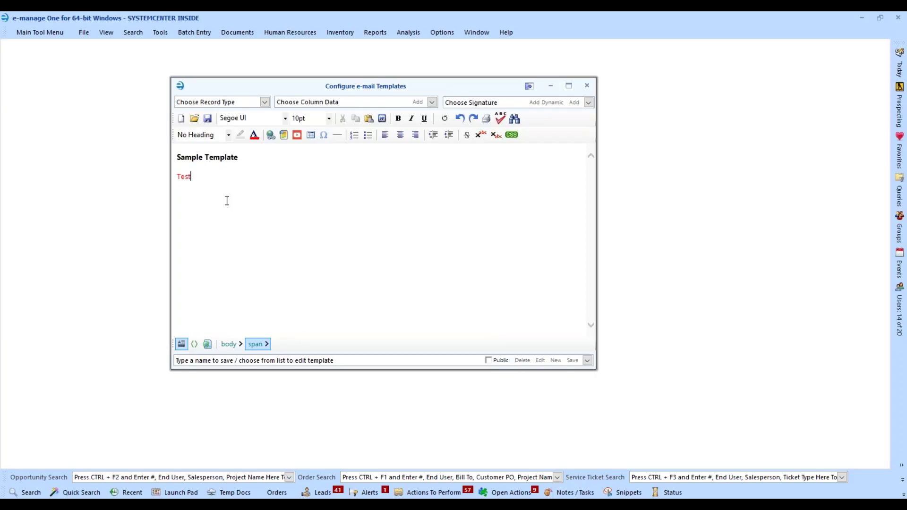
{"action": "key", "text": "BackSpace"}
{"action": "key", "text": "BackSpace"}
{"action": "key", "text": "BackSpace"}
{"action": "key", "text": "BackSpace"}
- Set the template record type to Contact and type 'Dear' on the second line
{"action": "left_click", "coordinate": [265, 102]}
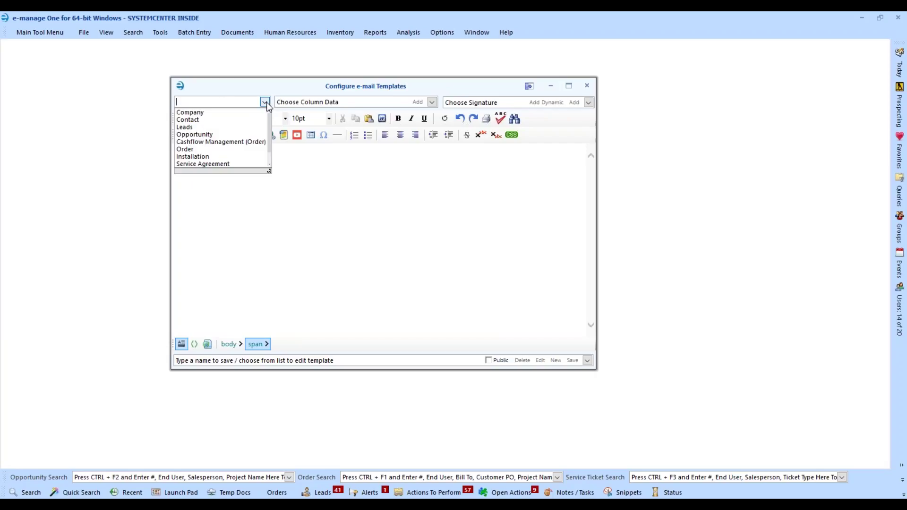
{"action": "left_click", "coordinate": [202, 122]}
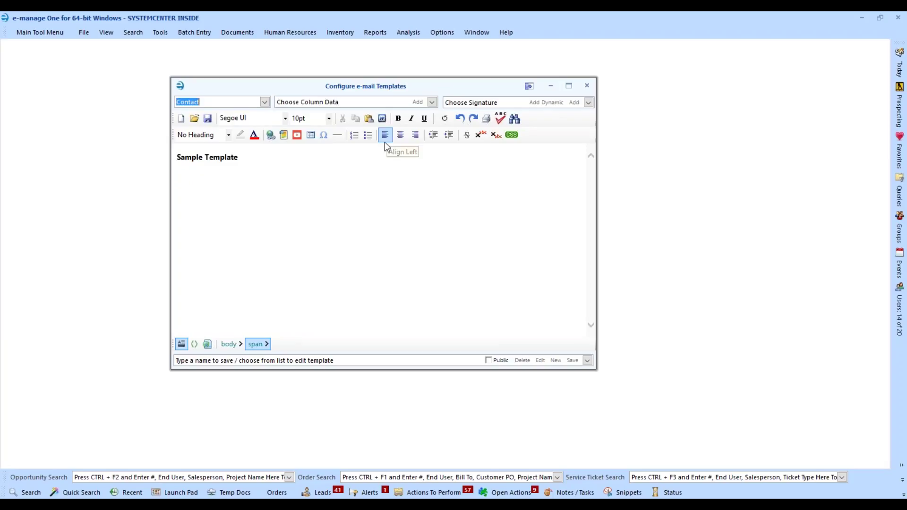
{"action": "left_click", "coordinate": [215, 188]}
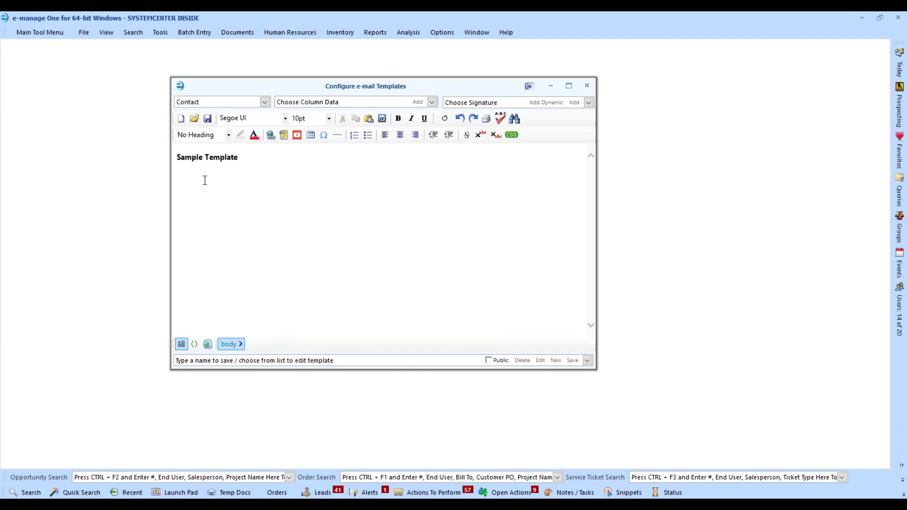
{"action": "type", "text": "Dear"}
- Insert the ContactName merge field after 'Dear', followed by a comma and new line
{"action": "left_click", "coordinate": [432, 102]}
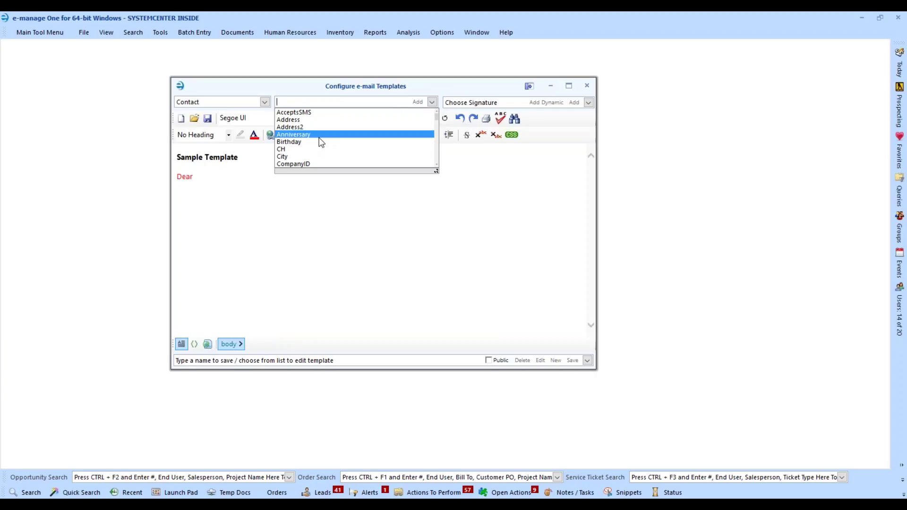
{"action": "scroll", "coordinate": [317, 141], "scroll_direction": "down", "scroll_amount": 3}
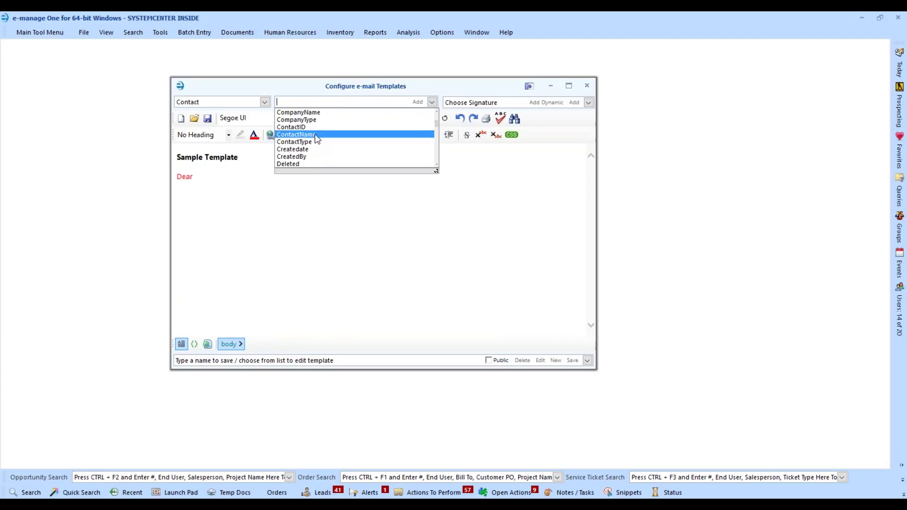
{"action": "left_click", "coordinate": [315, 134]}
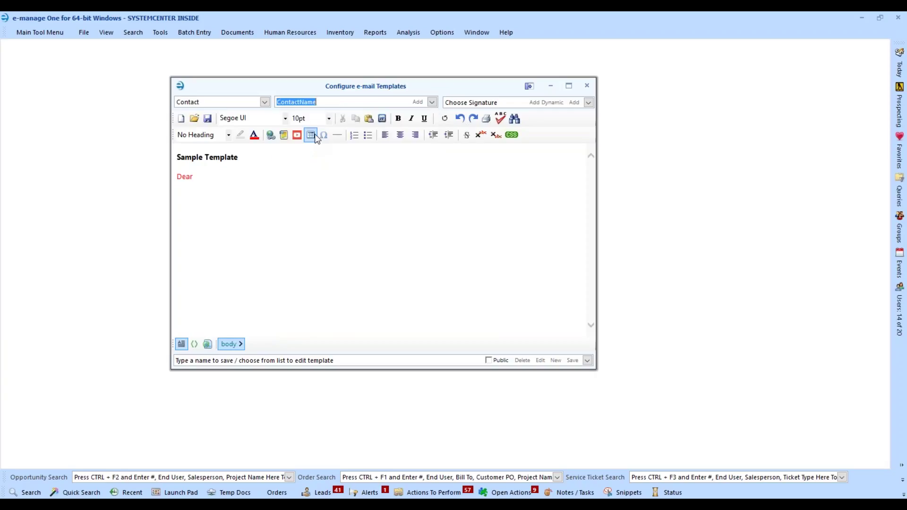
{"action": "left_click", "coordinate": [417, 101]}
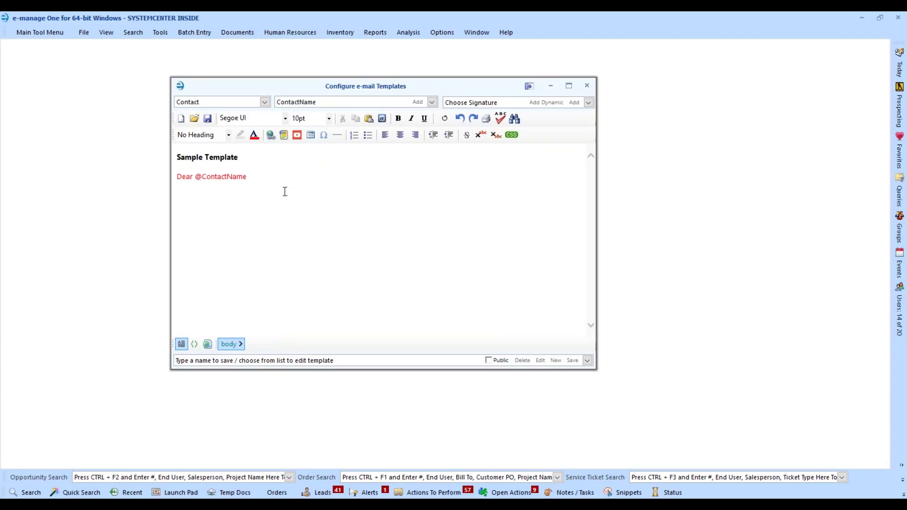
{"action": "type", "text": ","}
{"action": "key", "text": "Return"}
{"action": "left_click", "coordinate": [432, 103]}
{"action": "scroll", "coordinate": [340, 136], "scroll_direction": "down", "scroll_amount": 4}
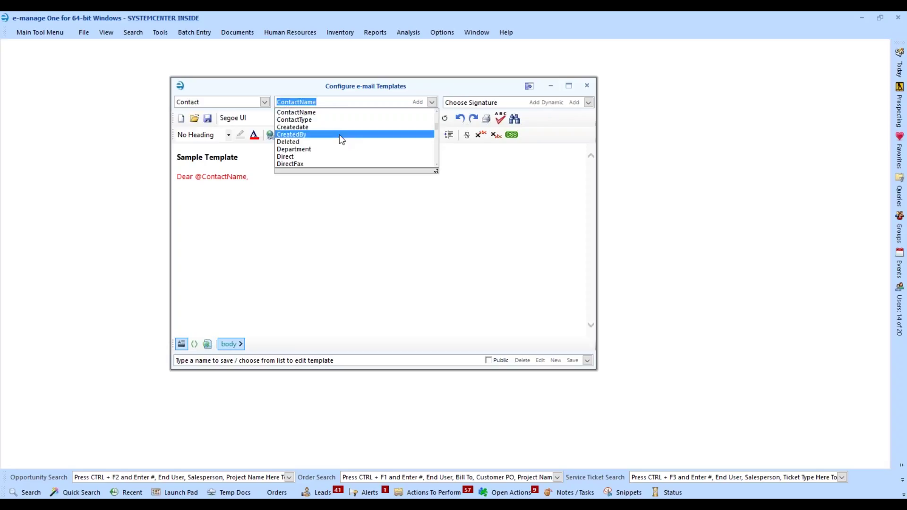
{"action": "scroll", "coordinate": [339, 135], "scroll_direction": "up", "scroll_amount": 2}
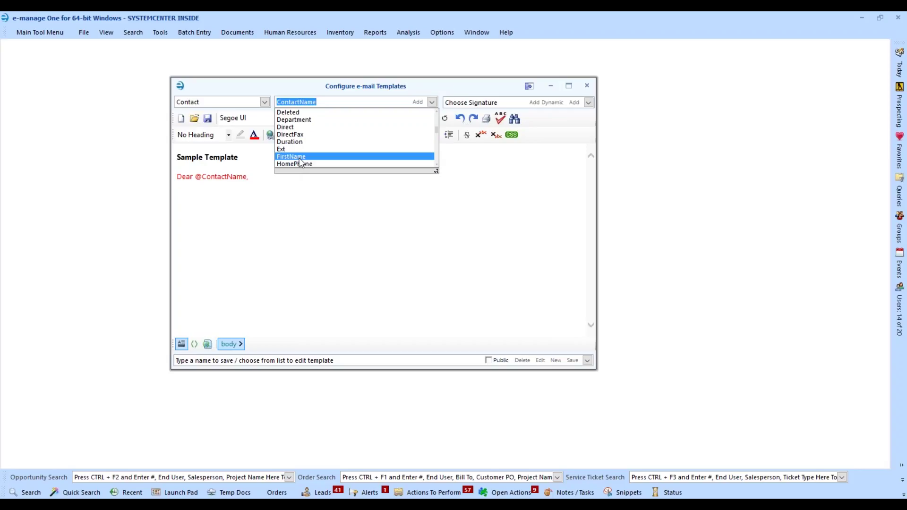
{"action": "left_click", "coordinate": [251, 176]}
{"action": "left_click_drag", "start_coordinate": [251, 177], "coordinate": [201, 178]}
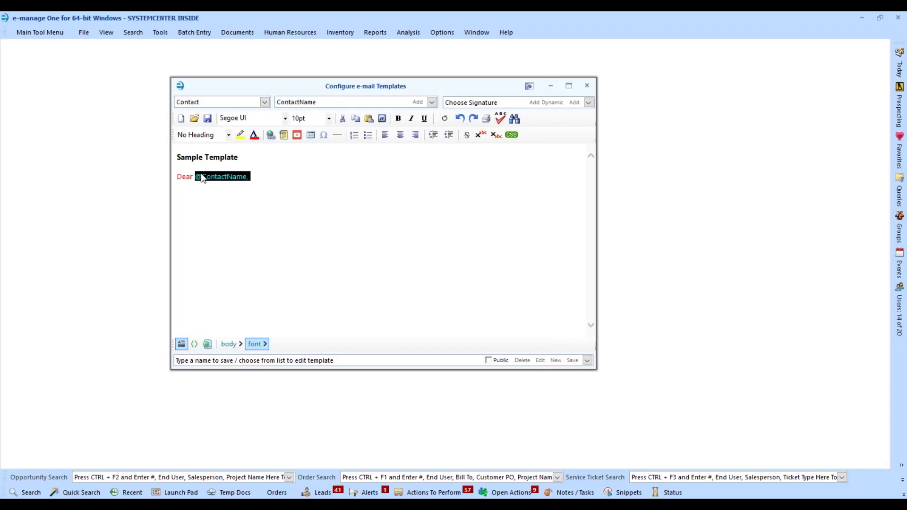
{"action": "key", "text": "Delete"}
{"action": "left_click", "coordinate": [433, 100]}
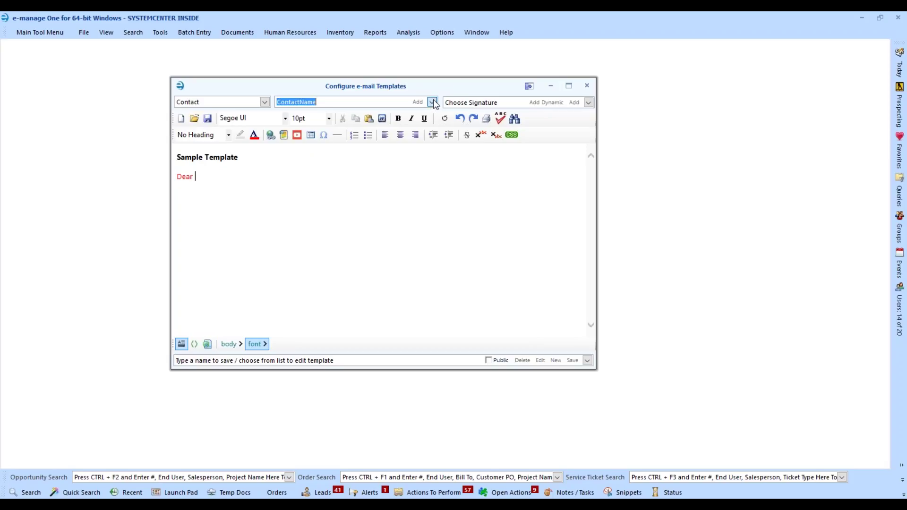
{"action": "scroll", "coordinate": [308, 162], "scroll_direction": "down", "scroll_amount": 1}
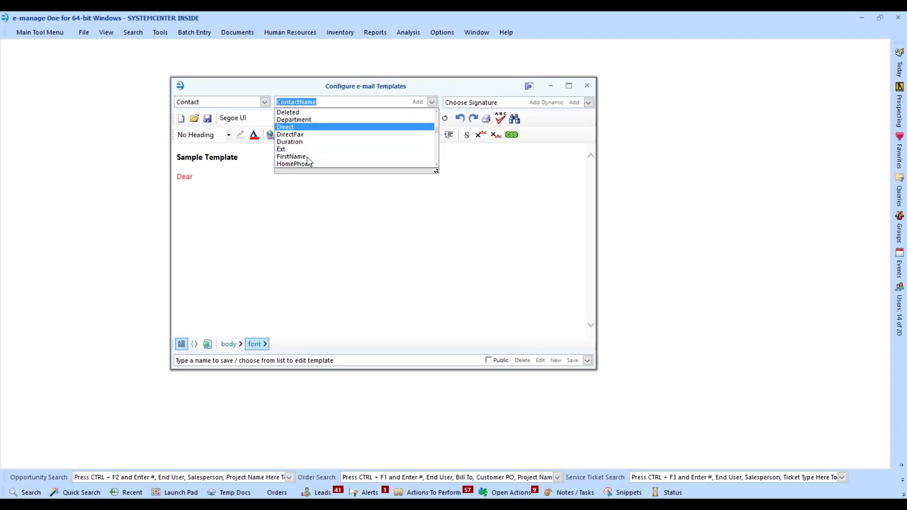
{"action": "left_click", "coordinate": [304, 157]}
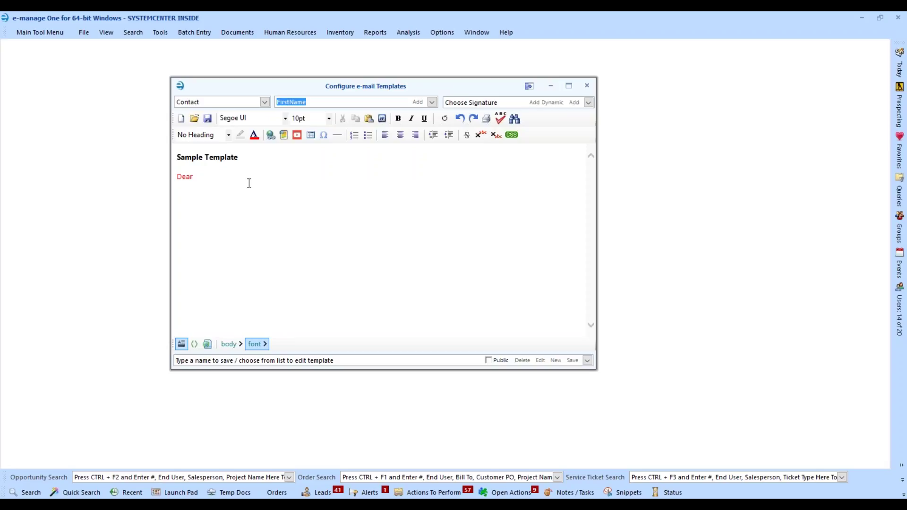
{"action": "left_click", "coordinate": [418, 102]}
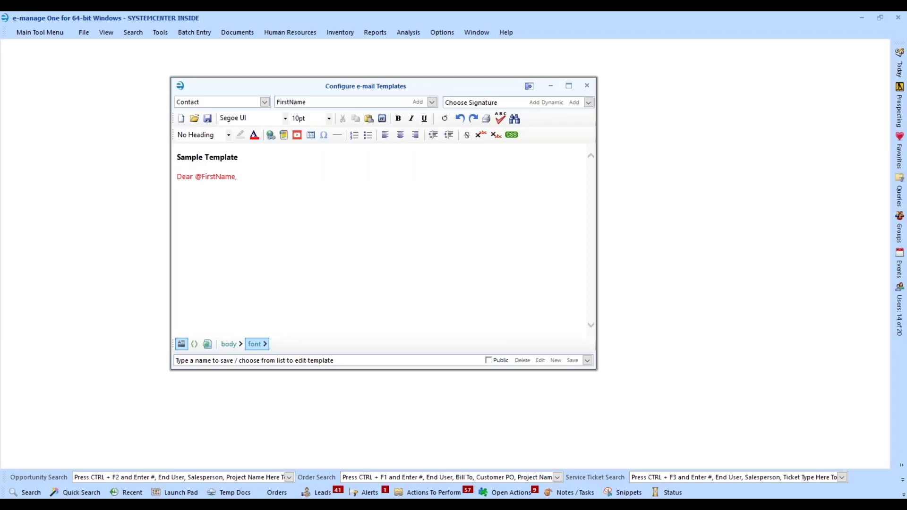
{"action": "left_click", "coordinate": [285, 362]}
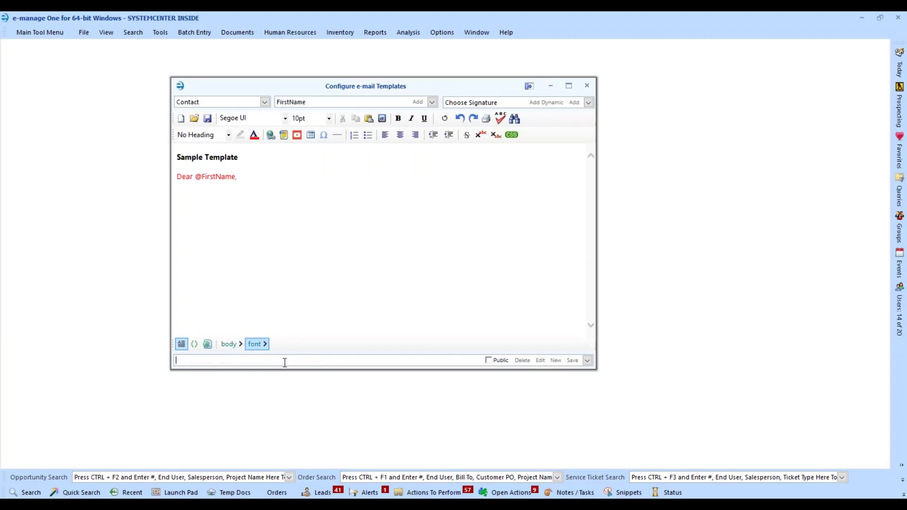
- Name the template 'Sample Contact Template', make it Public, and save it
{"action": "type", "text": "Sampl COntact"}
{"action": "key", "text": "BackSpace"}
{"action": "key", "text": "BackSpace"}
{"action": "key", "text": "BackSpace"}
{"action": "key", "text": "BackSpace"}
{"action": "key", "text": "BackSpace"}
{"action": "key", "text": "BackSpace"}
{"action": "key", "text": "BackSpace"}
{"action": "type", "text": "ontact Template"}
{"action": "left_click", "coordinate": [194, 360]}
{"action": "type", "text": "e"}
{"action": "left_click", "coordinate": [489, 360]}
{"action": "left_click", "coordinate": [571, 360]}
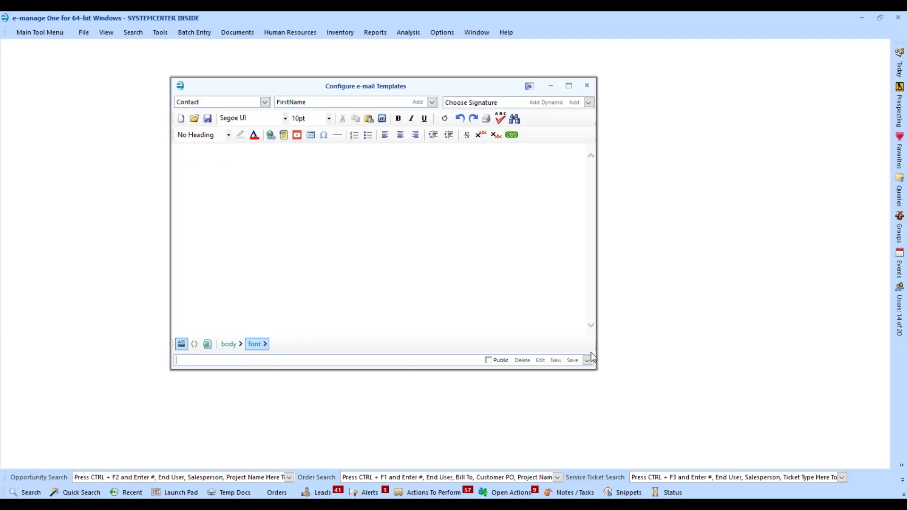
- Check the saved templates list, then close Configure e-mail Templates
{"action": "left_click", "coordinate": [588, 361]}
{"action": "scroll", "coordinate": [219, 392], "scroll_direction": "down", "scroll_amount": 2}
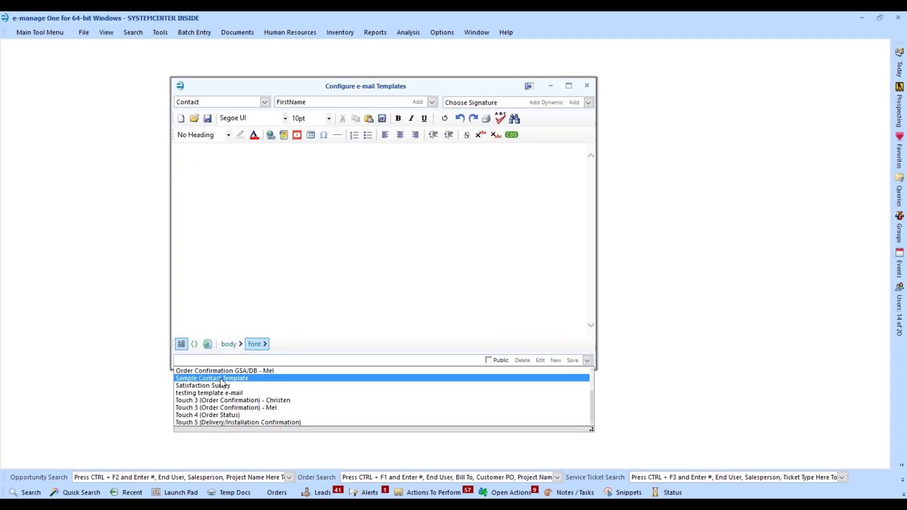
{"action": "left_click", "coordinate": [591, 87]}
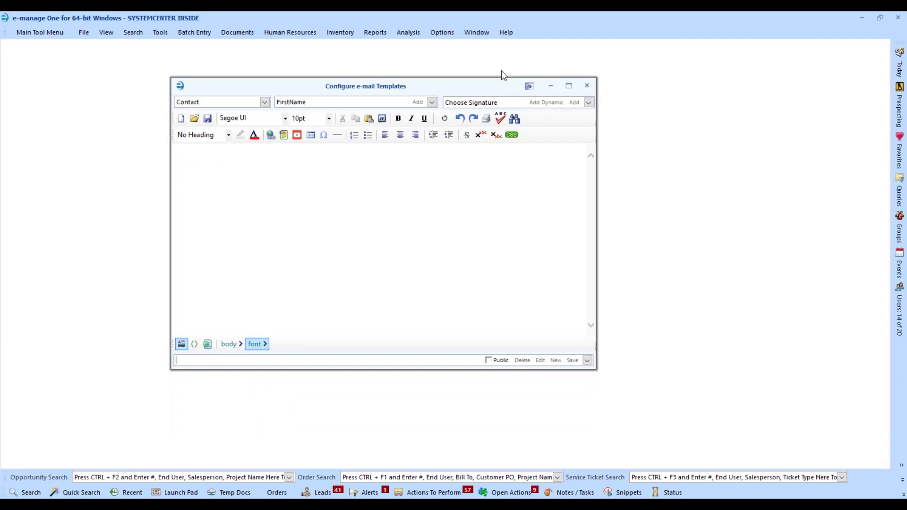
{"action": "left_click", "coordinate": [587, 86]}
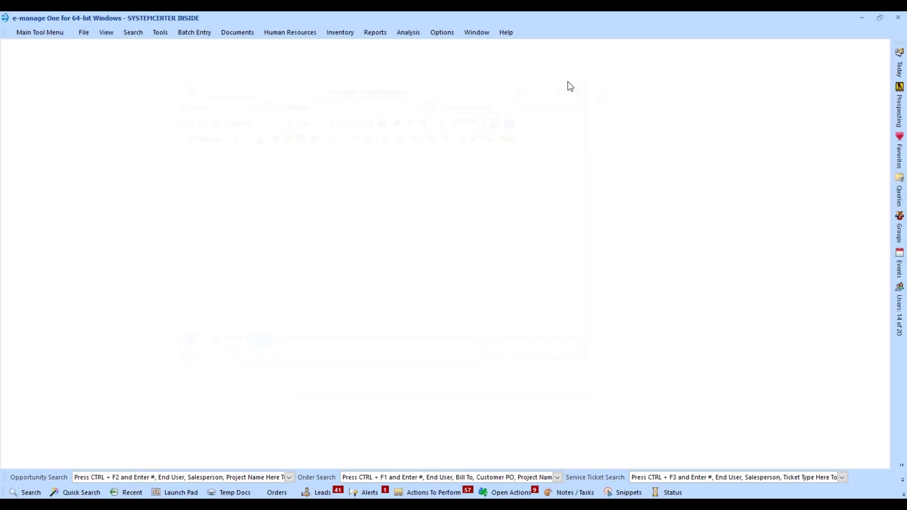
- Open a new Compose e-mail window from the Main Tool Menu and move it higher on screen
{"action": "left_click", "coordinate": [28, 34]}
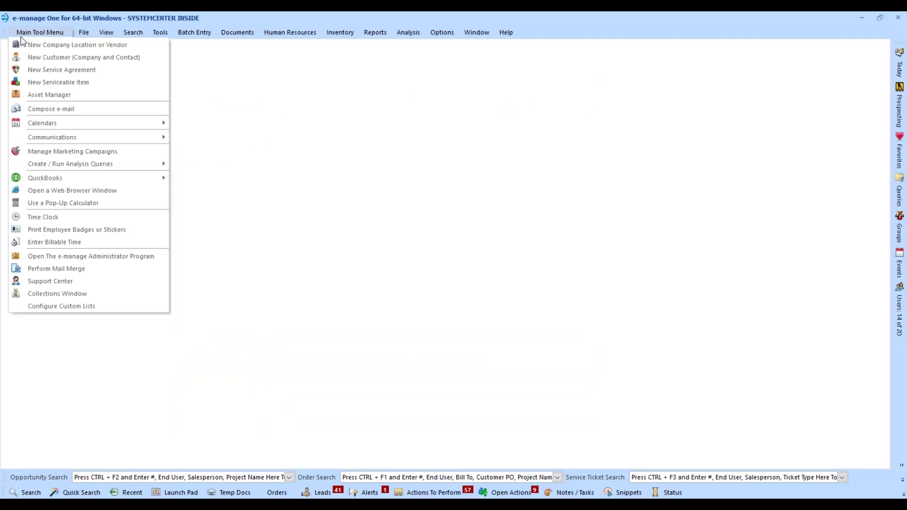
{"action": "left_click", "coordinate": [61, 108]}
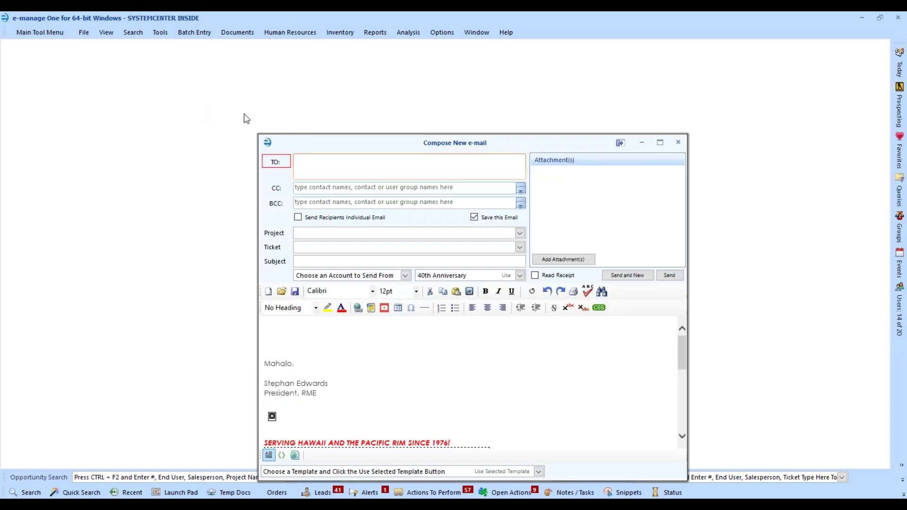
{"action": "left_click_drag", "start_coordinate": [349, 143], "coordinate": [340, 61]}
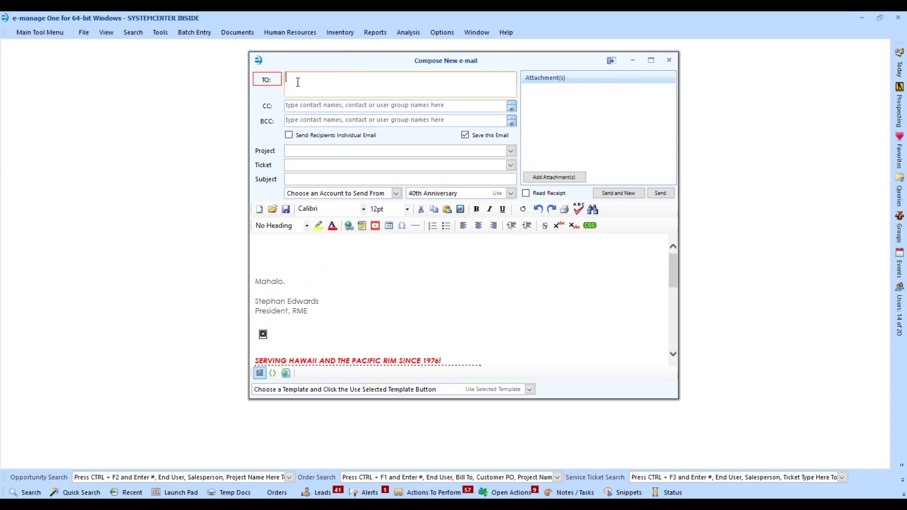
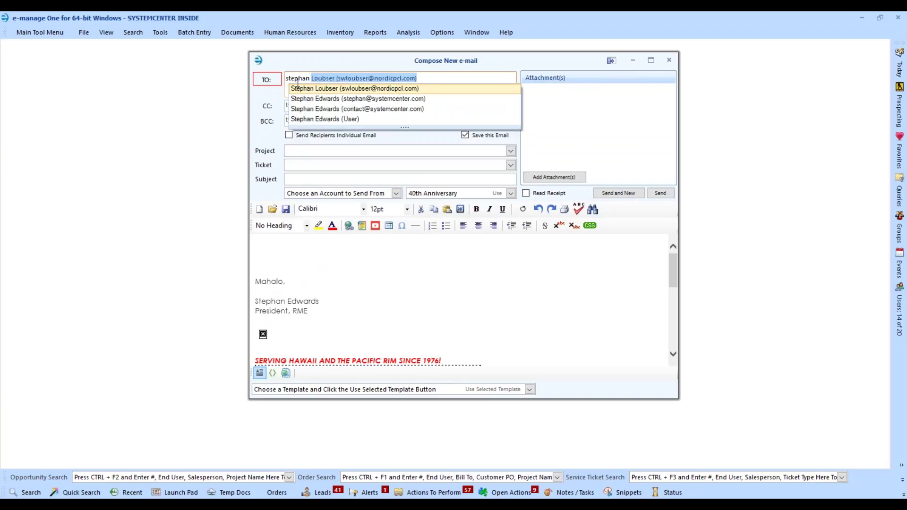
- Add the matching contact as recipient by typing their name in the TO field
{"action": "left_click", "coordinate": [350, 99]}
{"action": "key", "text": "Tab"}
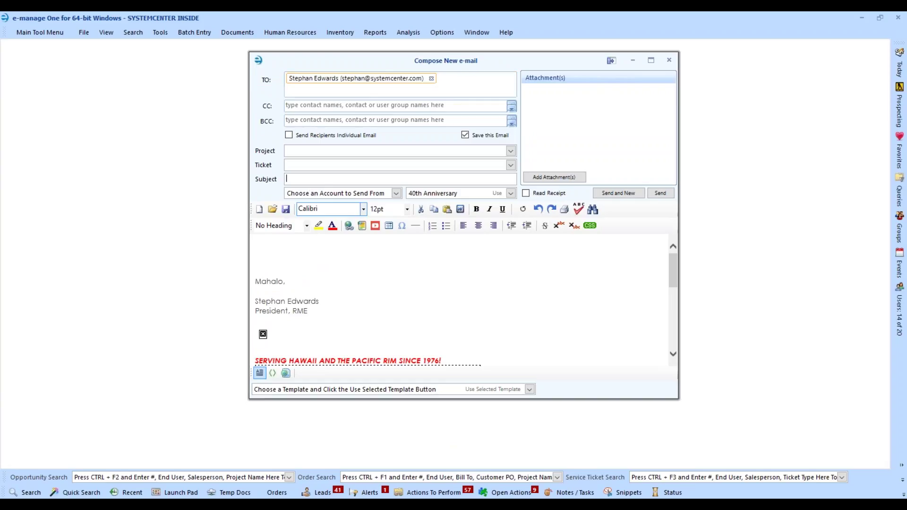
- Apply the Sample Contact Template to the new e-mail body
{"action": "left_click", "coordinate": [531, 390]}
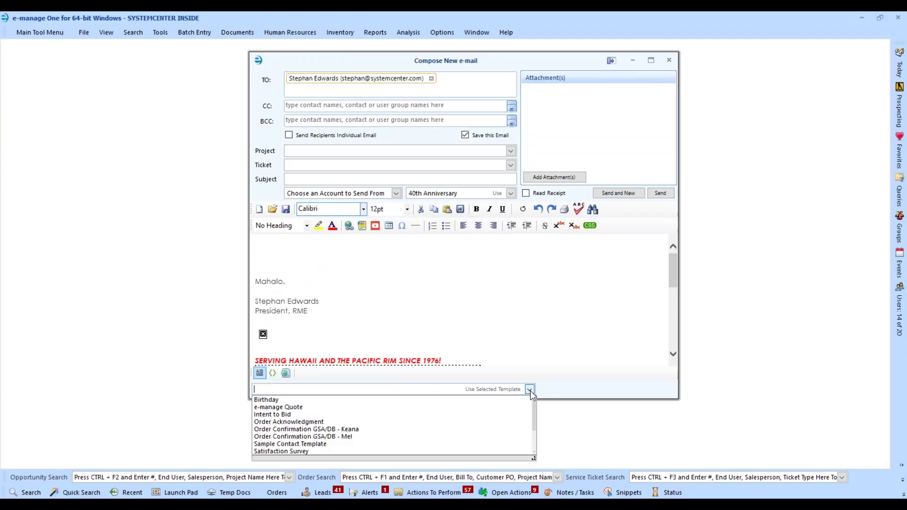
{"action": "scroll", "coordinate": [343, 427], "scroll_direction": "down", "scroll_amount": 2}
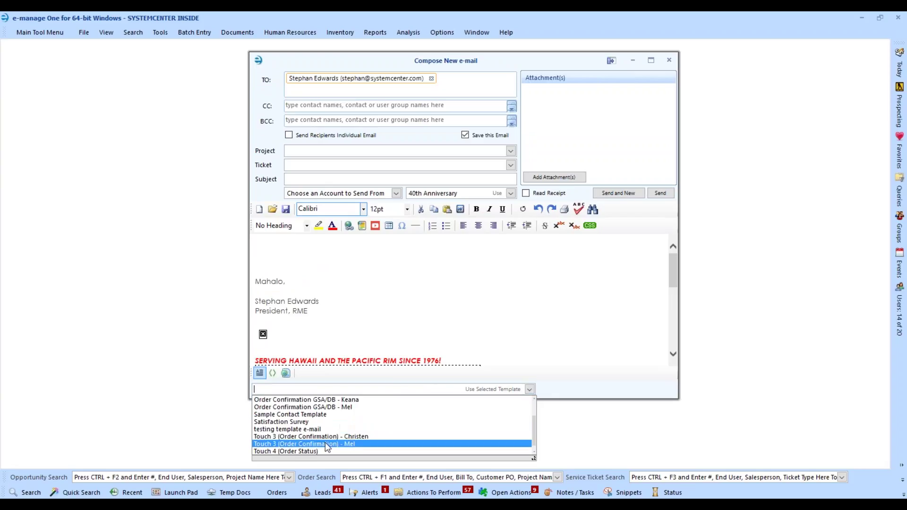
{"action": "left_click", "coordinate": [304, 414]}
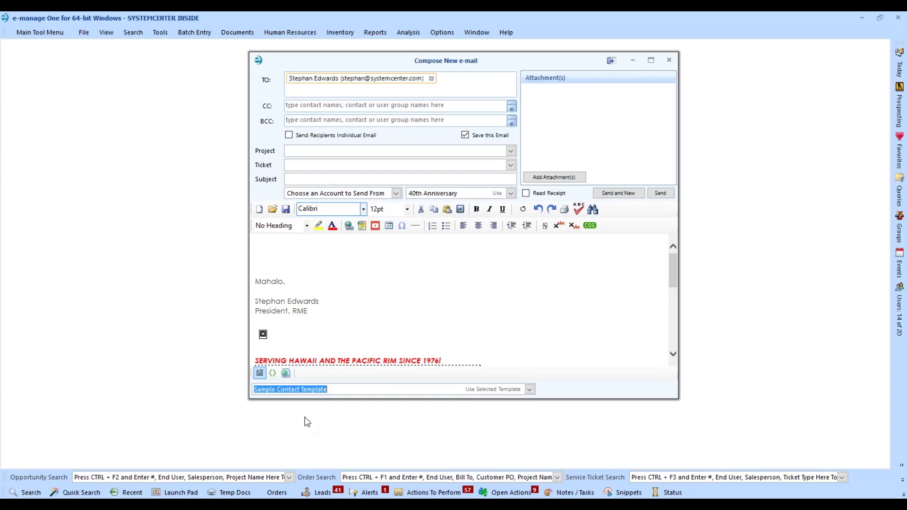
{"action": "left_click", "coordinate": [493, 390]}
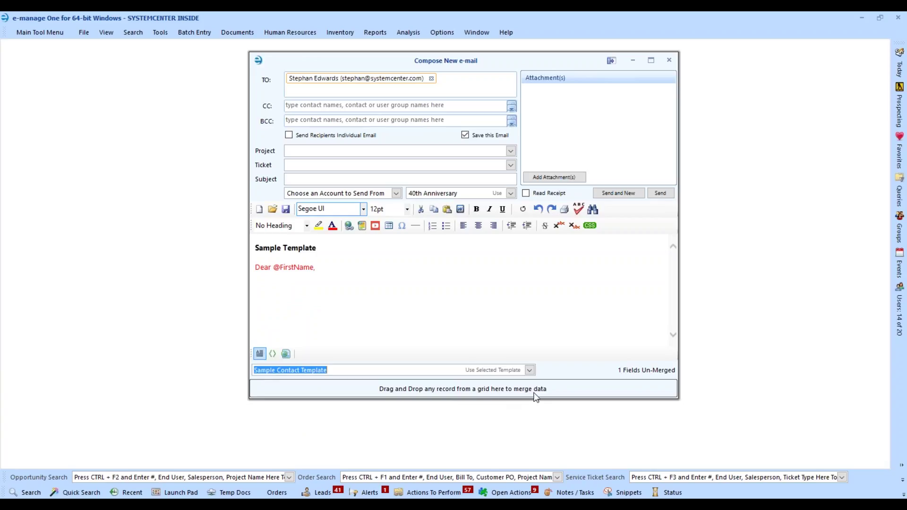
- Search Contacts by the contact's last name, with the compose window moved to the right
{"action": "left_click", "coordinate": [27, 494]}
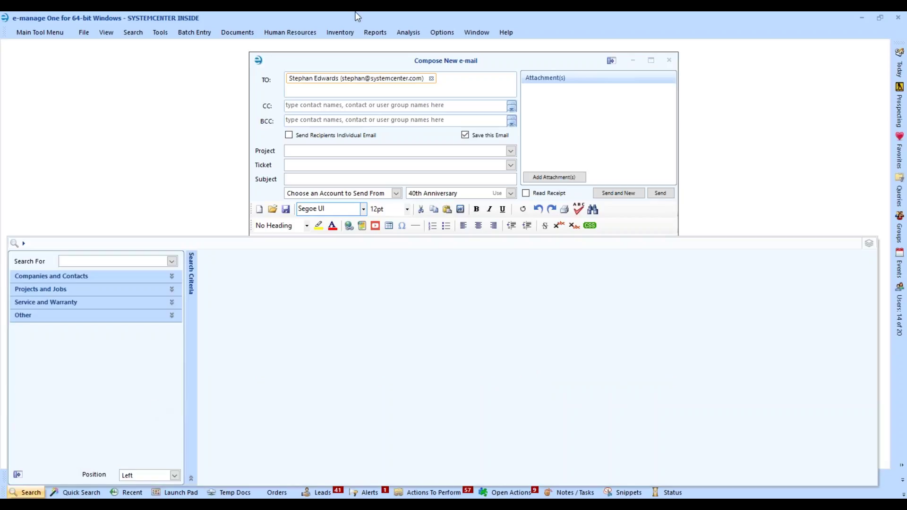
{"action": "left_click_drag", "start_coordinate": [370, 64], "coordinate": [545, 25]}
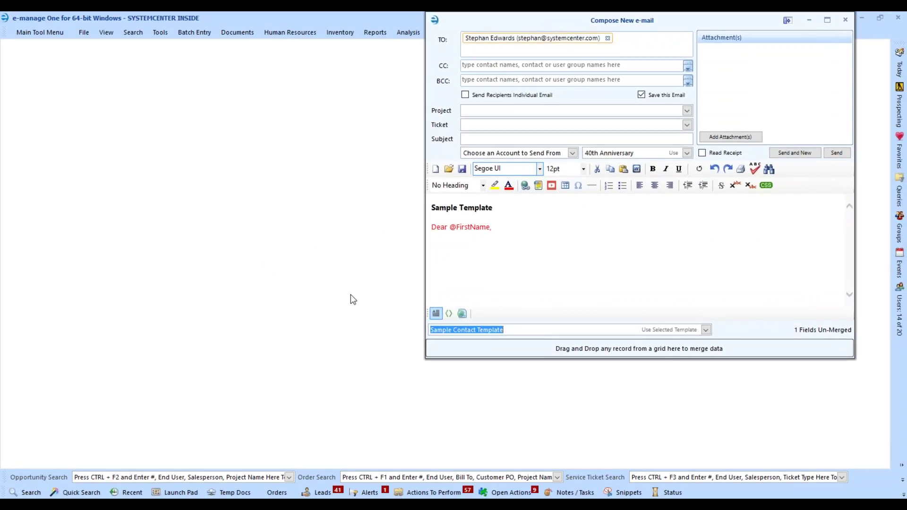
{"action": "left_click", "coordinate": [27, 492]}
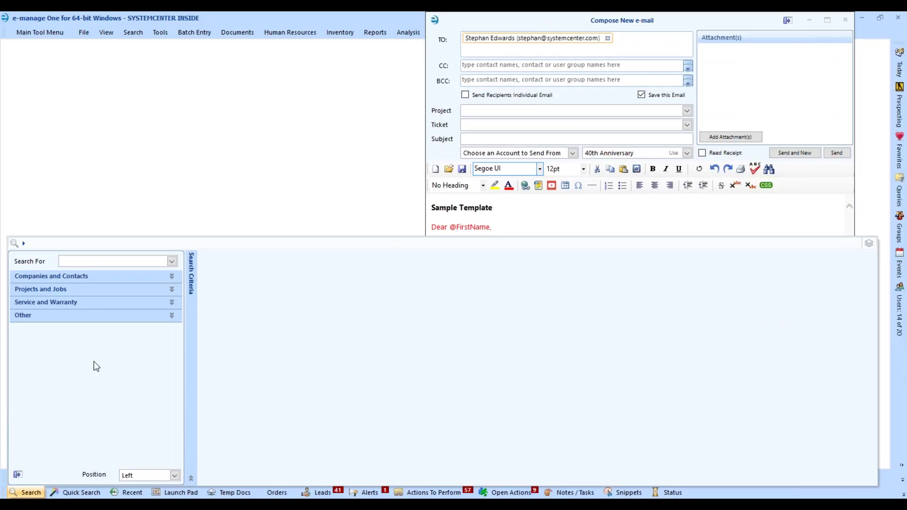
{"action": "left_click", "coordinate": [49, 276]}
{"action": "left_click", "coordinate": [71, 351]}
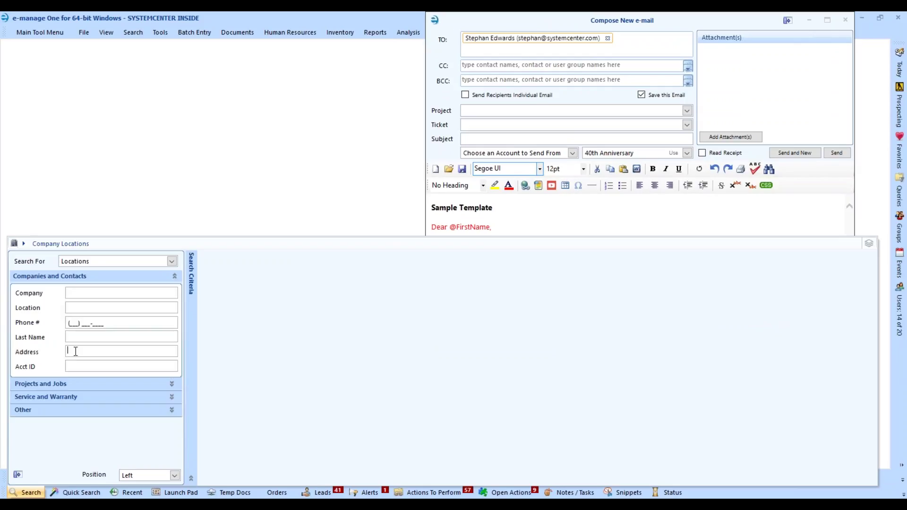
{"action": "left_click", "coordinate": [74, 337]}
{"action": "type", "text": "stephan"}
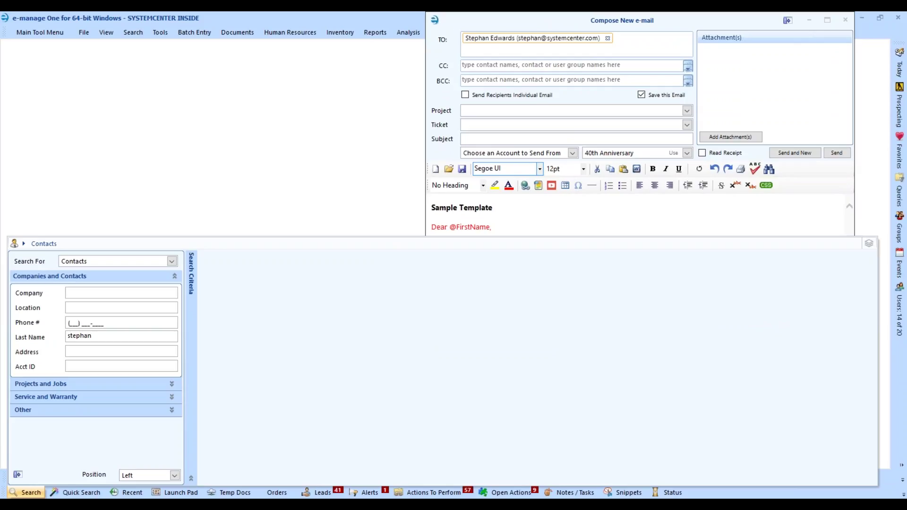
{"action": "key", "text": "Return"}
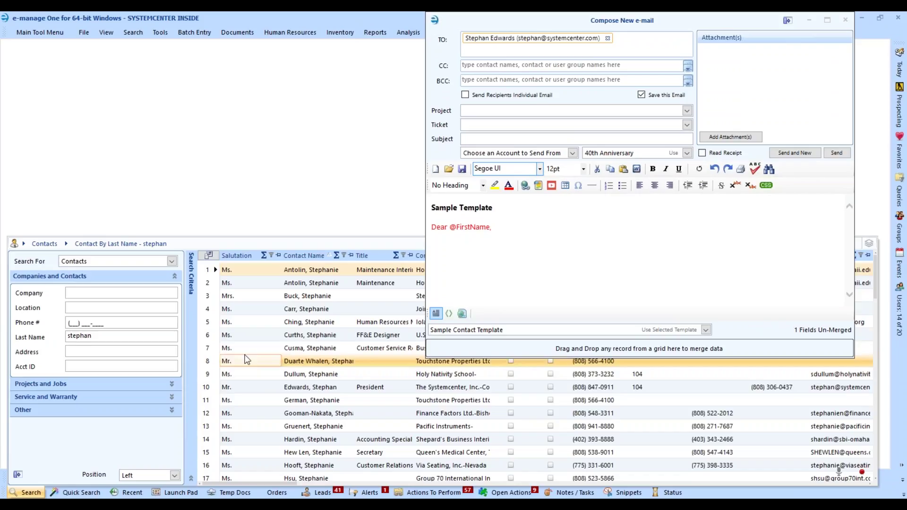
- Drag the found contact's record onto the e-mail to merge their first name into the greeting
{"action": "left_click", "coordinate": [215, 386]}
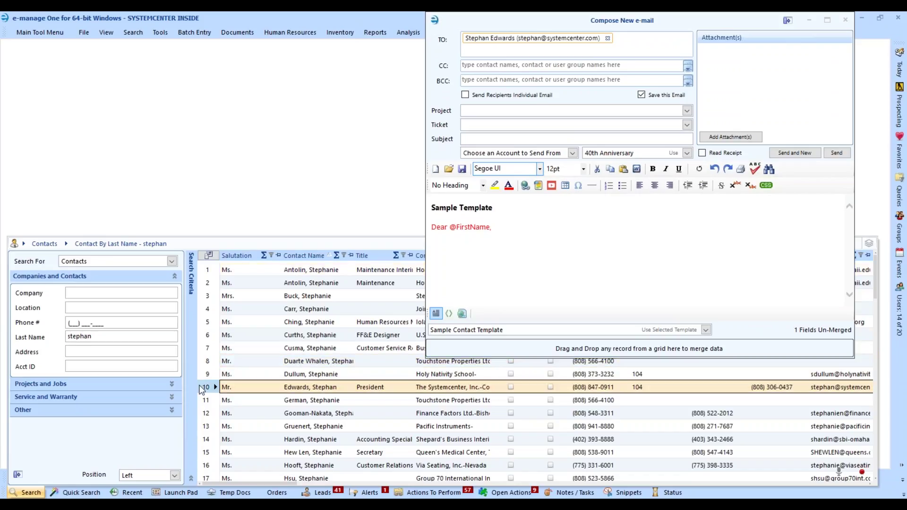
{"action": "left_click_drag", "start_coordinate": [204, 389], "coordinate": [532, 345]}
{"action": "left_click_drag", "start_coordinate": [482, 227], "coordinate": [431, 227]}
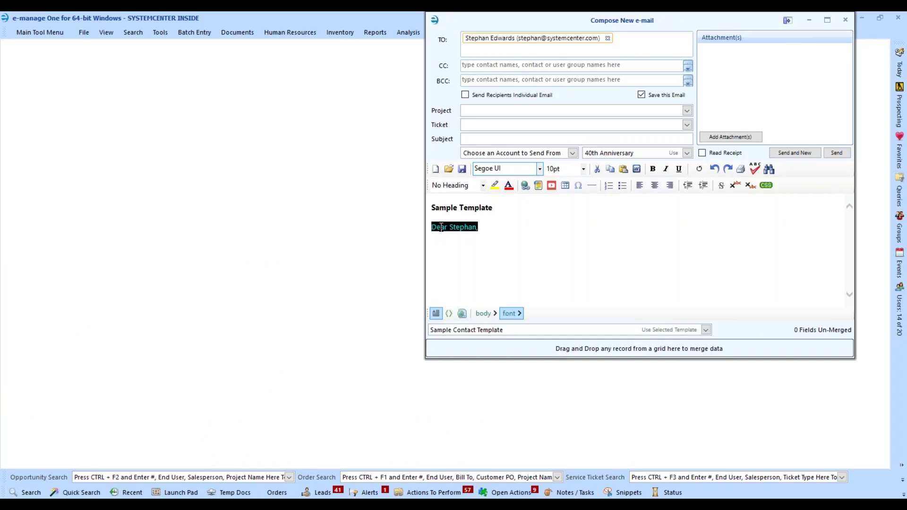
- Move the compose window back to the centre and open the template dropdown
{"action": "left_click", "coordinate": [471, 274]}
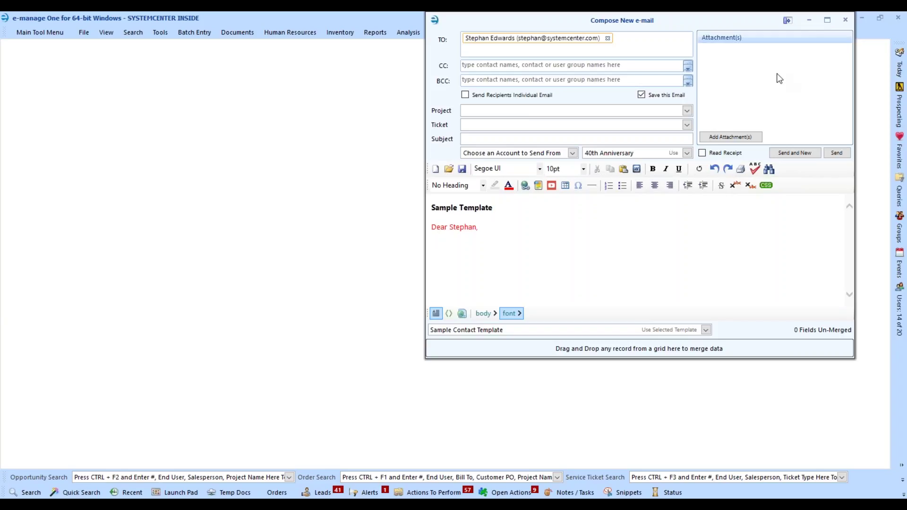
{"action": "left_click_drag", "start_coordinate": [702, 25], "coordinate": [527, 47]}
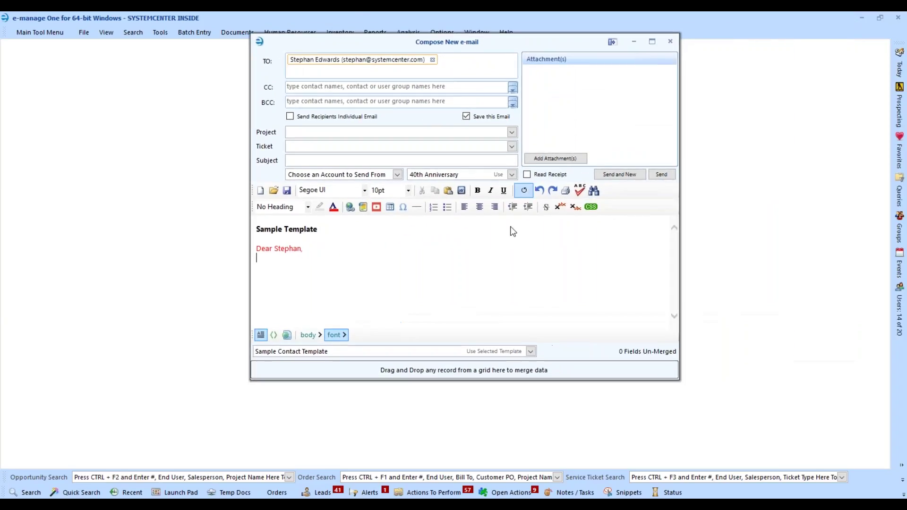
{"action": "left_click", "coordinate": [530, 351]}
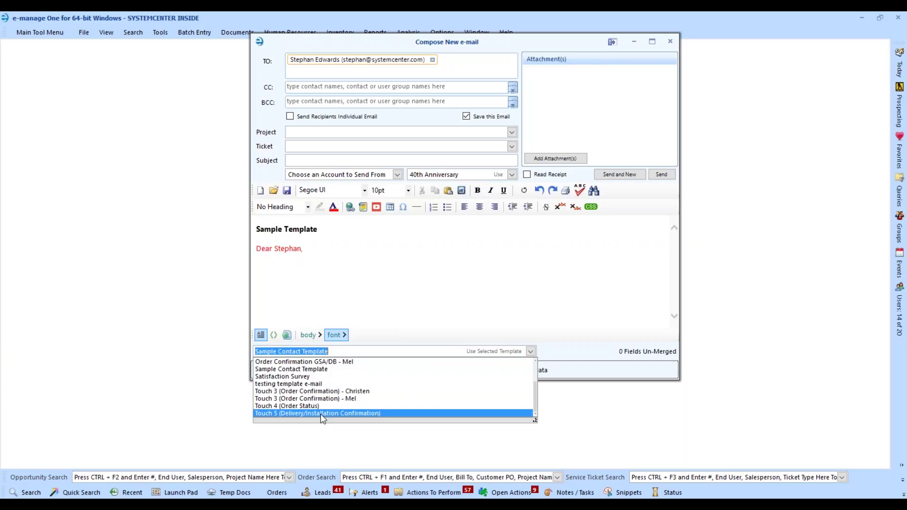
- Apply the Touch 5 (Delivery/Installation Confirmation) template to the message body
{"action": "left_click", "coordinate": [320, 413]}
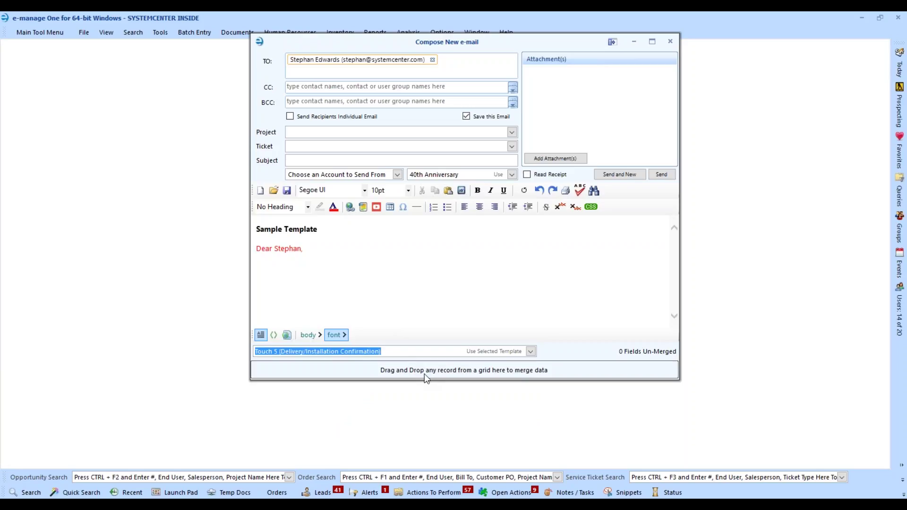
{"action": "left_click", "coordinate": [494, 352]}
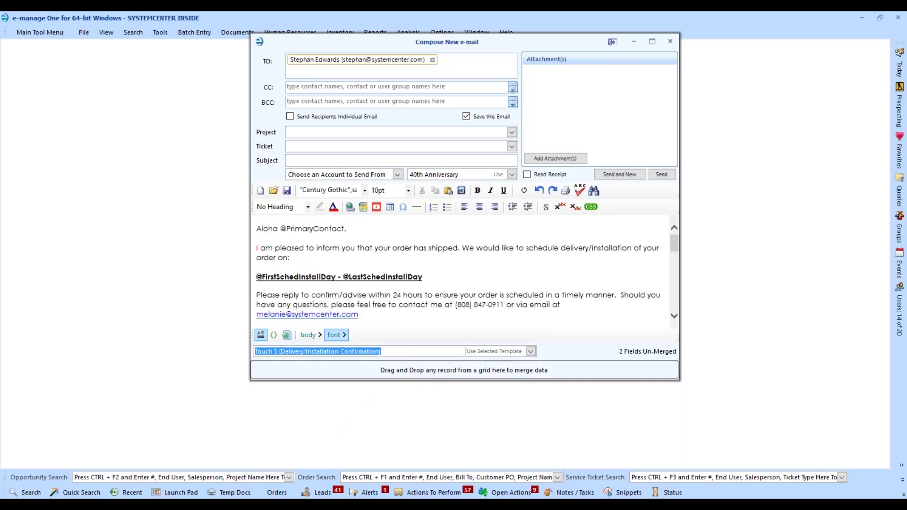
{"action": "scroll", "coordinate": [454, 265], "scroll_direction": "down", "scroll_amount": 1}
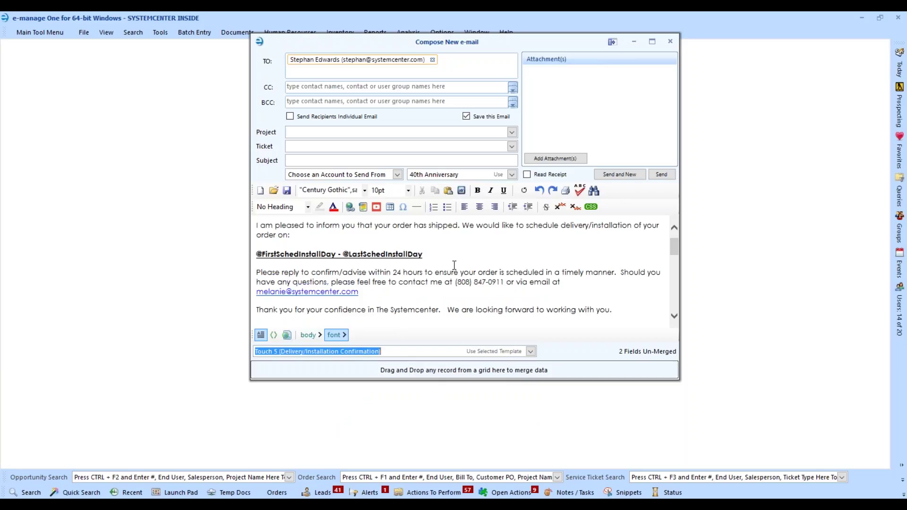
{"action": "scroll", "coordinate": [454, 265], "scroll_direction": "up", "scroll_amount": 1}
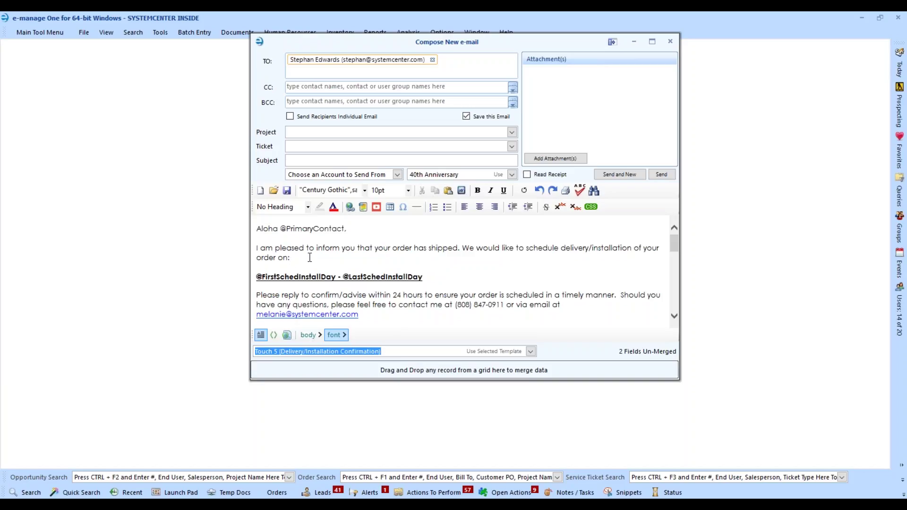
{"action": "double_click", "coordinate": [314, 229]}
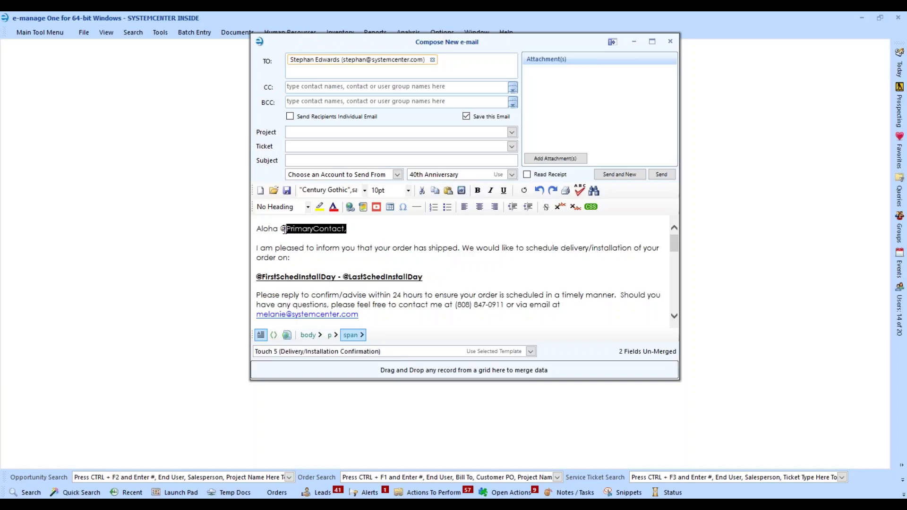
{"action": "left_click", "coordinate": [299, 266]}
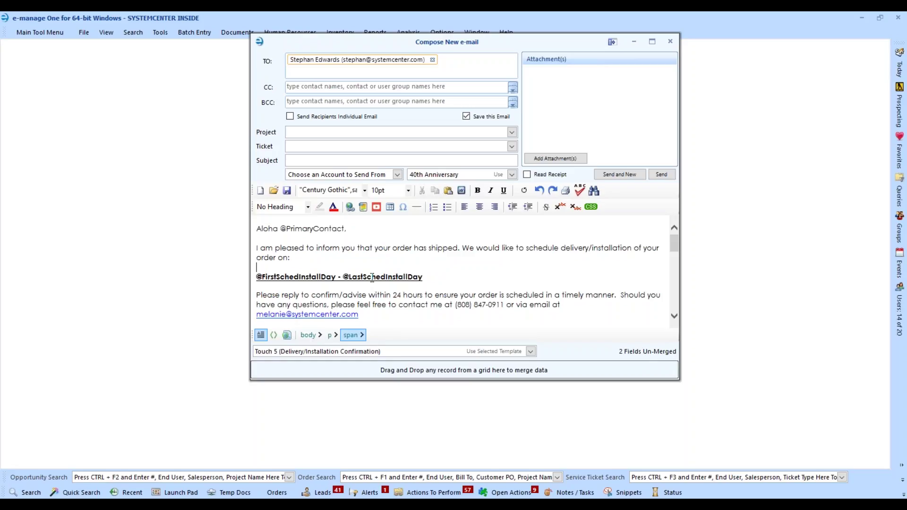
{"action": "left_click_drag", "start_coordinate": [435, 278], "coordinate": [263, 278]}
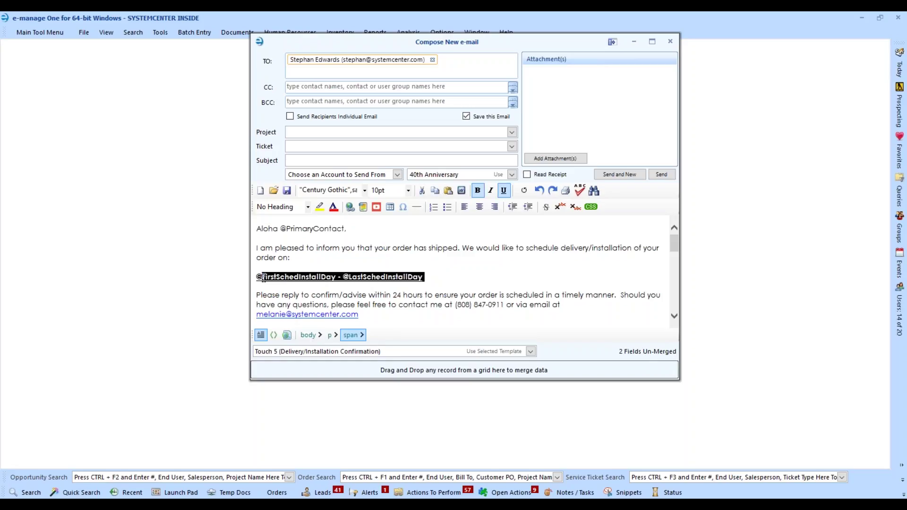
{"action": "left_click", "coordinate": [429, 305]}
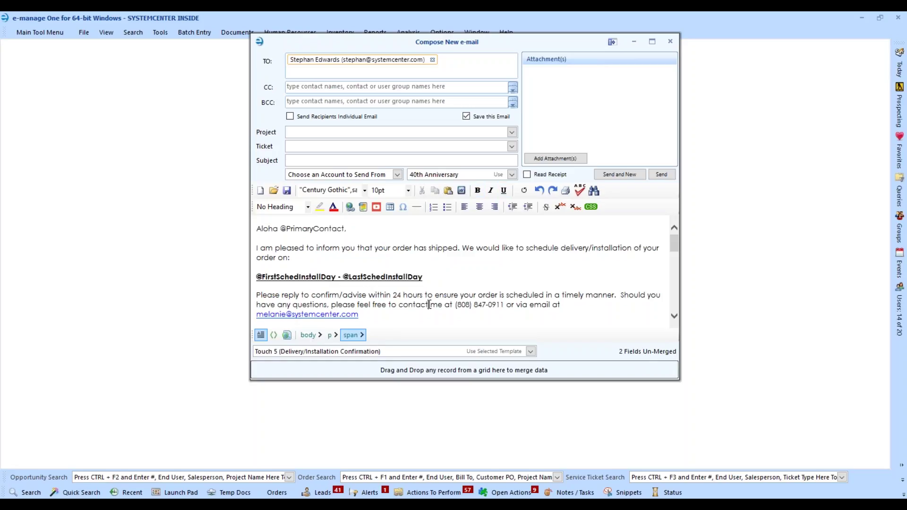
{"action": "scroll", "coordinate": [337, 247], "scroll_direction": "down", "scroll_amount": 2}
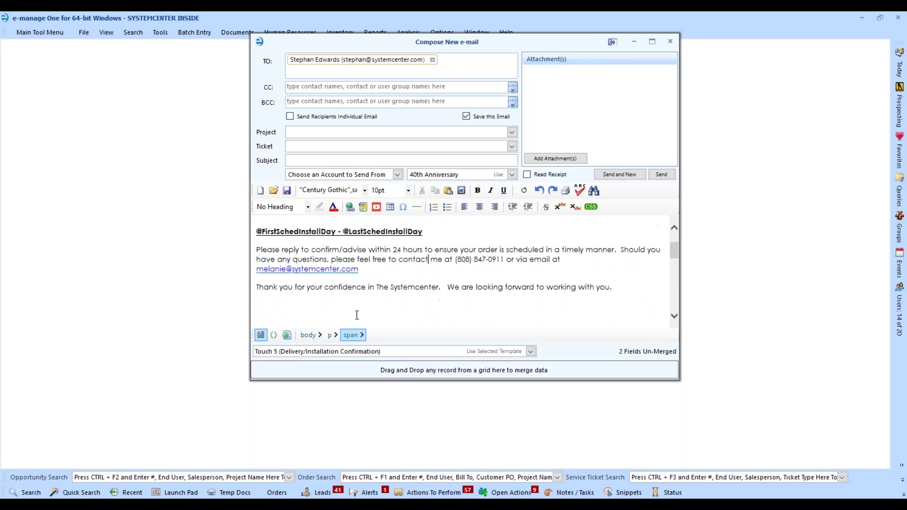
{"action": "scroll", "coordinate": [472, 294], "scroll_direction": "down", "scroll_amount": 5}
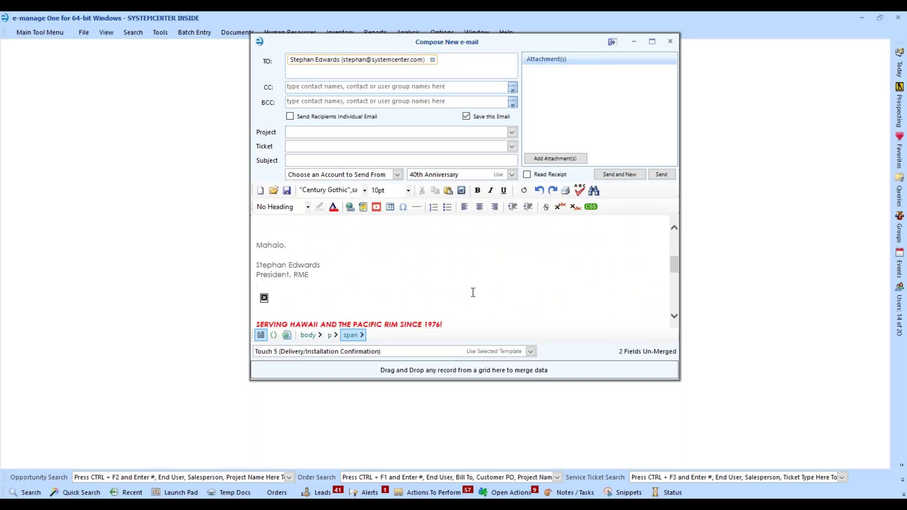
{"action": "scroll", "coordinate": [472, 292], "scroll_direction": "up", "scroll_amount": 7}
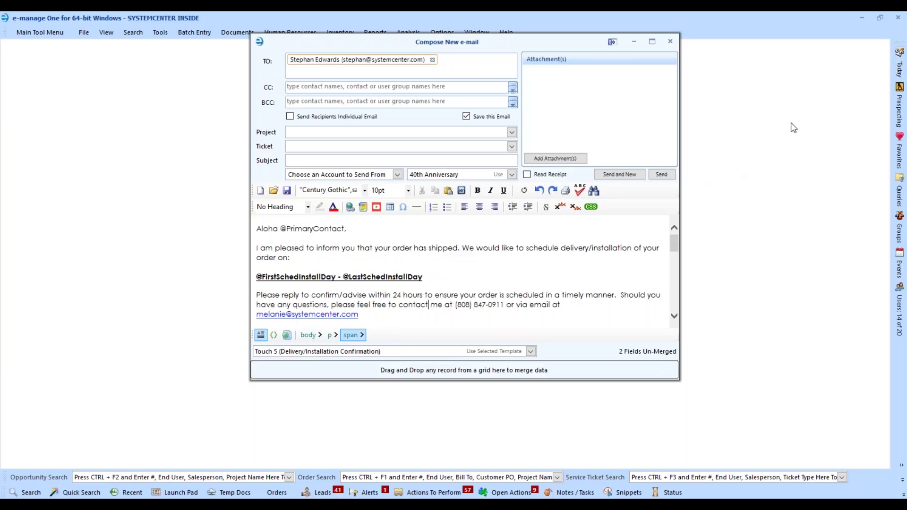
{"action": "mouse_move", "coordinate": [898, 71]}
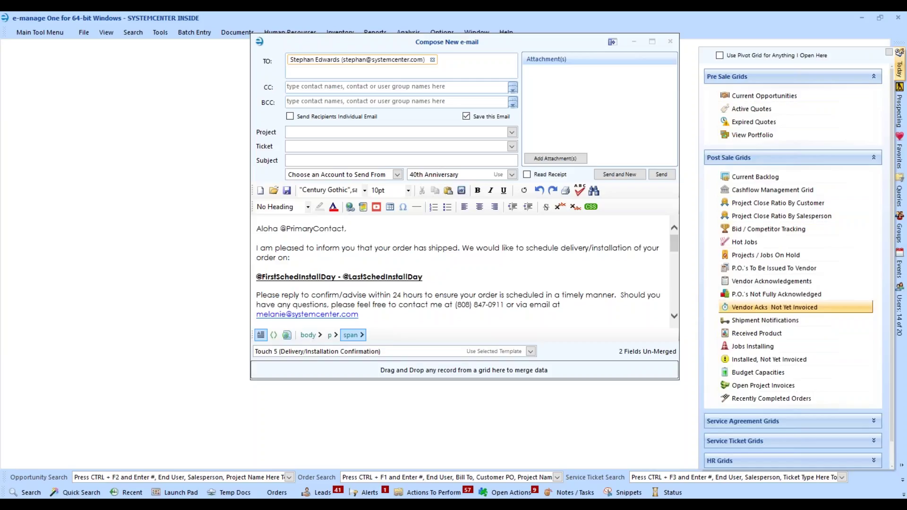
- Open the Jobs Installing grid and drag the Pali Momi Medical Center job toward the e-mail
{"action": "left_click", "coordinate": [748, 350]}
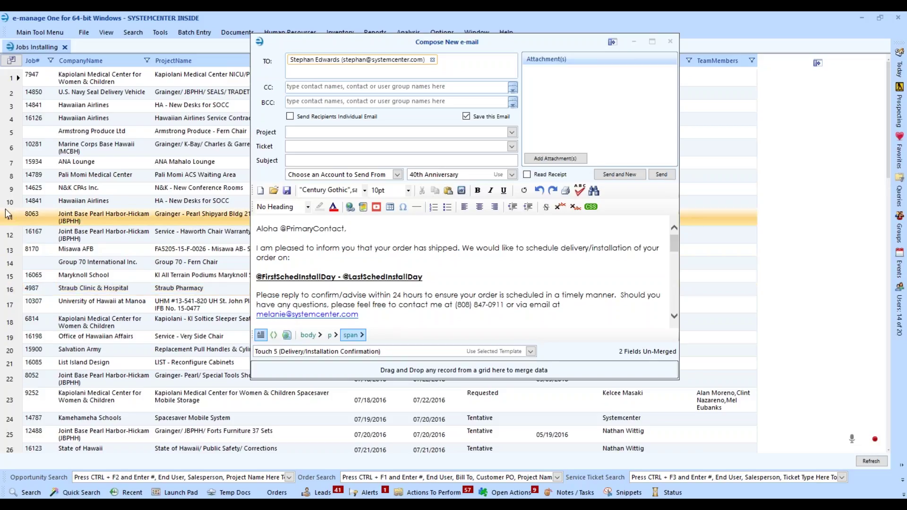
{"action": "left_click", "coordinate": [14, 177]}
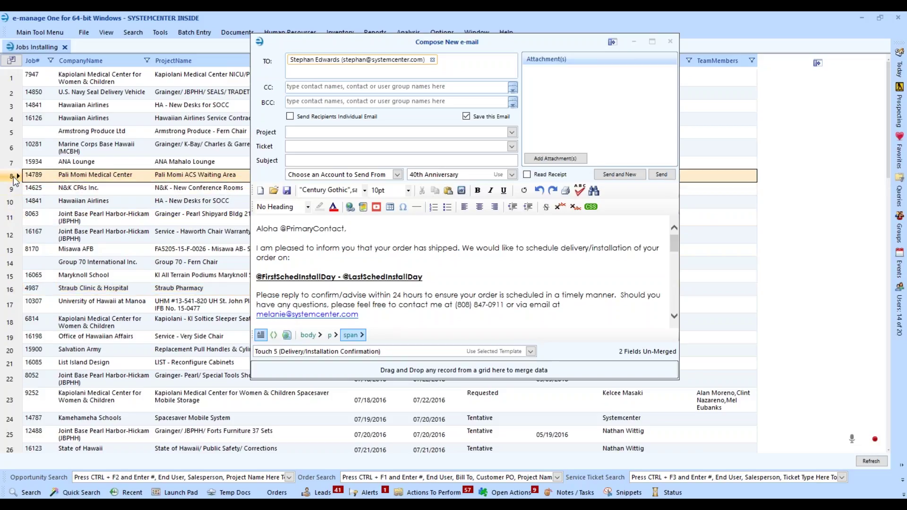
{"action": "left_click_drag", "start_coordinate": [14, 177], "coordinate": [411, 373]}
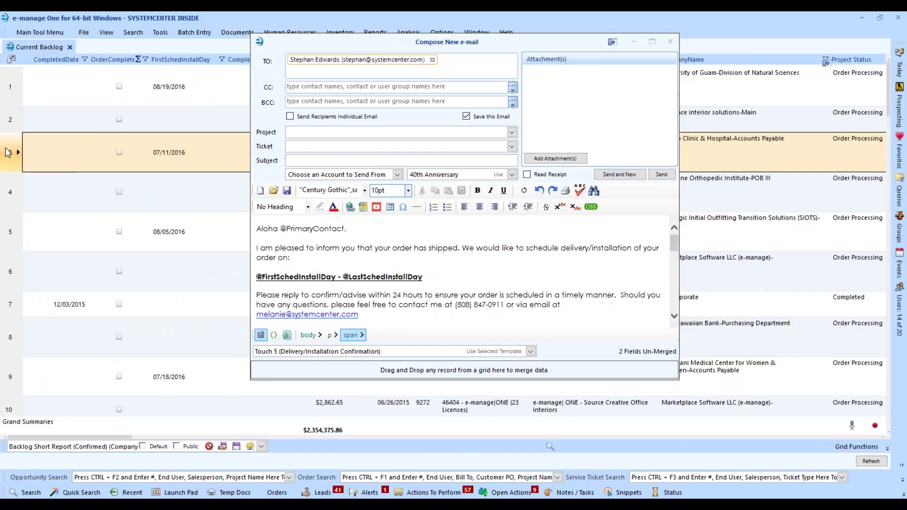
- Merge backlog row 3, reload Touch 5, then merge row 5 giving install dates 8/5/2016 - 8/5/2016
{"action": "left_click_drag", "start_coordinate": [8, 152], "coordinate": [424, 371]}
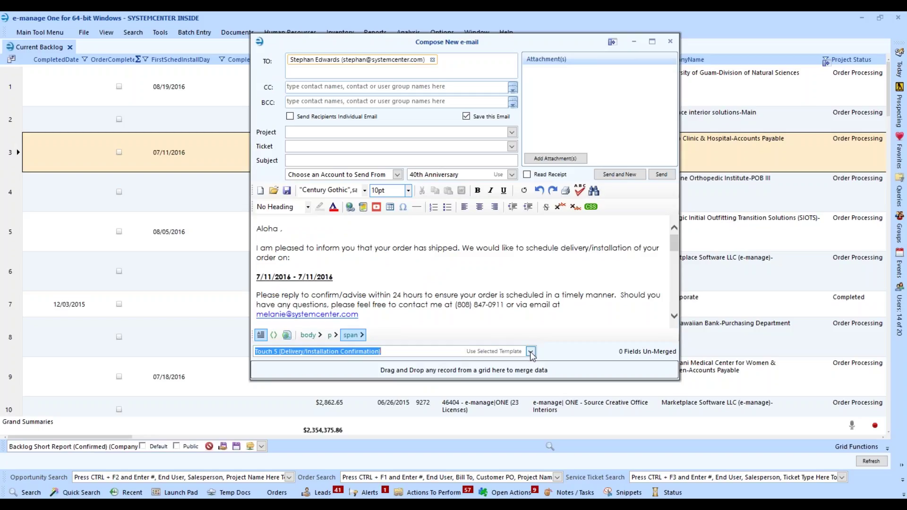
{"action": "left_click", "coordinate": [506, 352]}
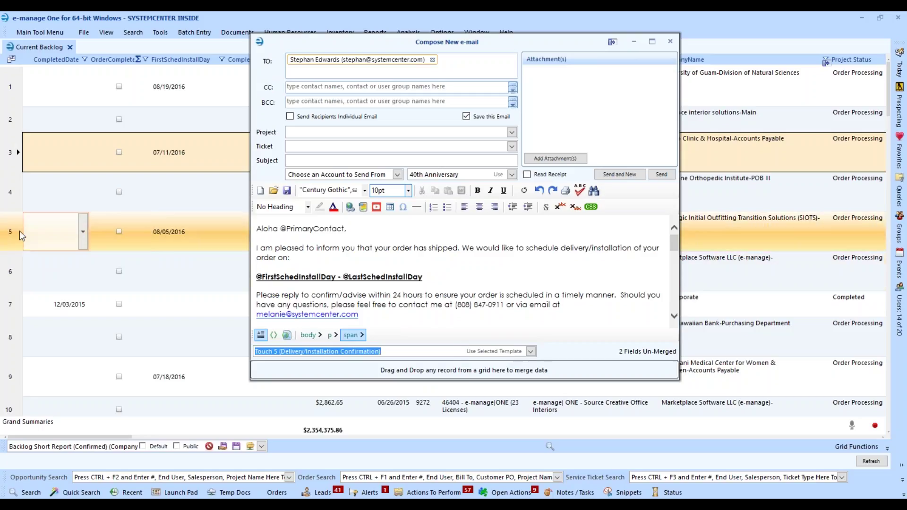
{"action": "left_click_drag", "start_coordinate": [20, 234], "coordinate": [386, 376]}
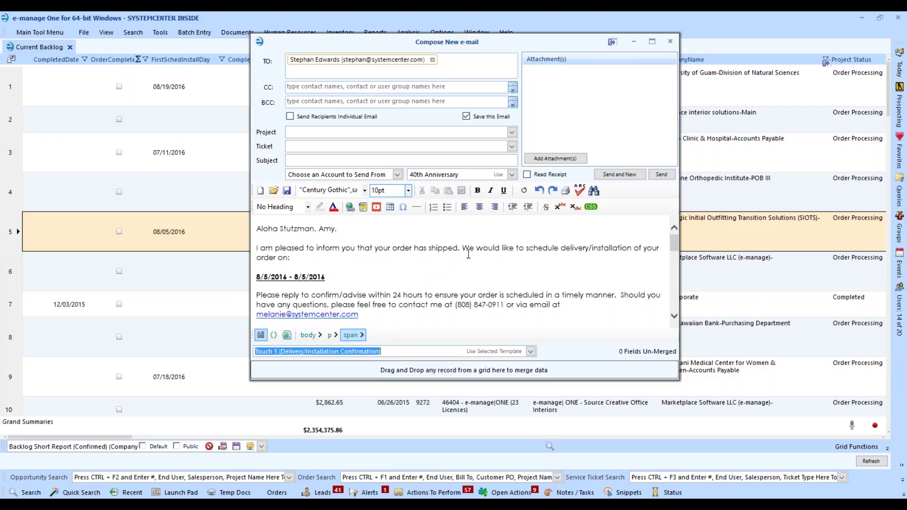
{"action": "left_click_drag", "start_coordinate": [330, 277], "coordinate": [256, 278]}
{"action": "left_click", "coordinate": [333, 296]}
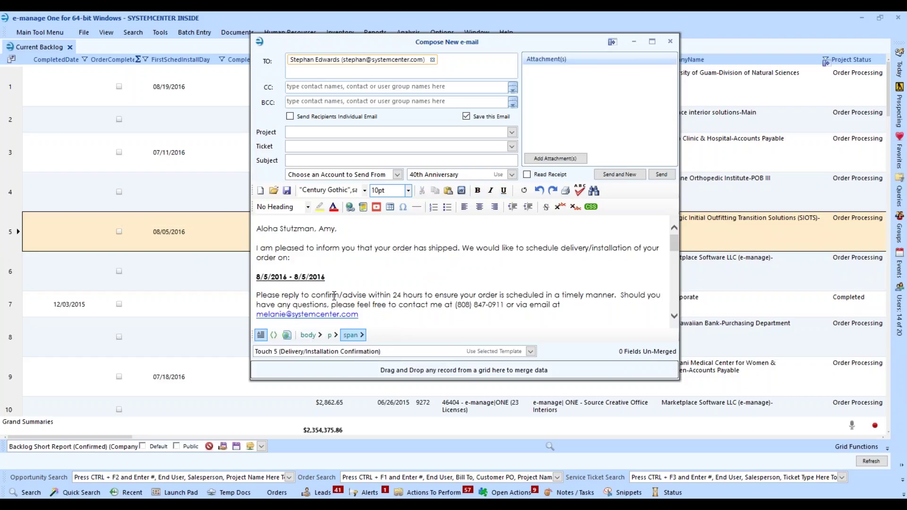
{"action": "scroll", "coordinate": [363, 288], "scroll_direction": "down", "scroll_amount": 2}
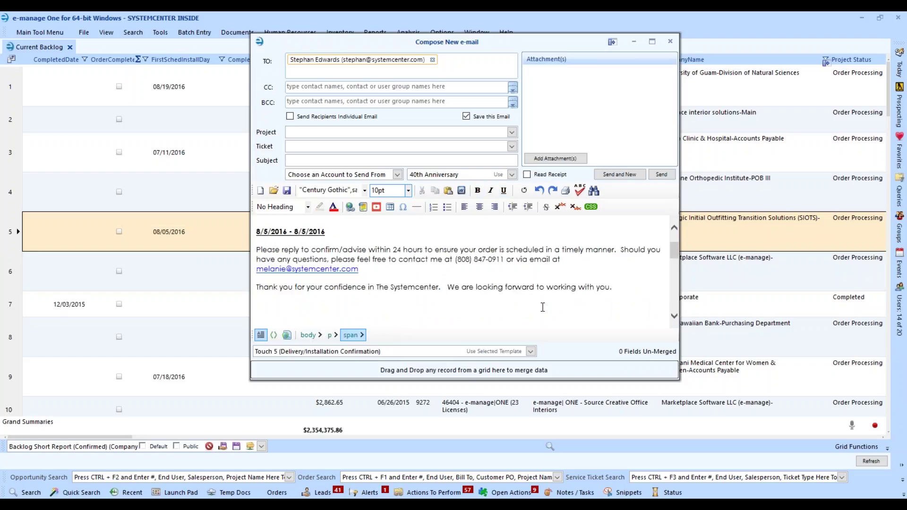
{"action": "scroll", "coordinate": [422, 274], "scroll_direction": "up", "scroll_amount": 2}
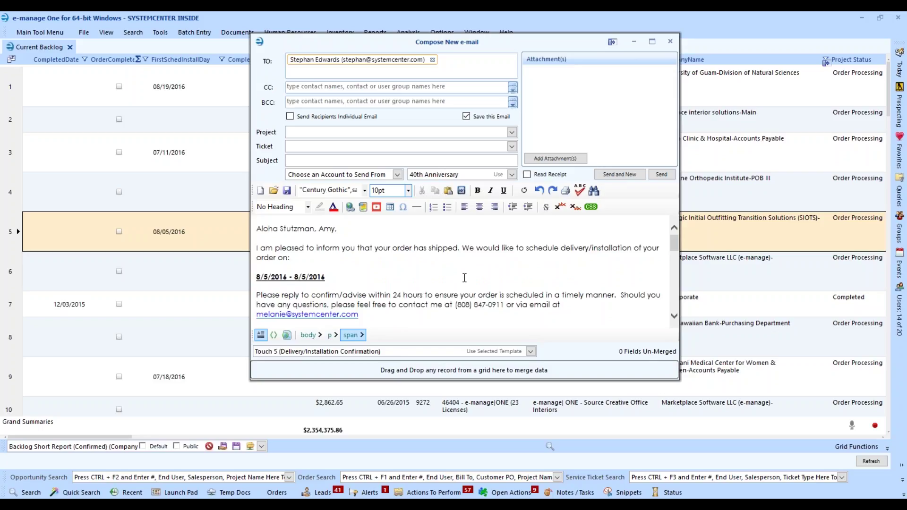
- Load the Touch 4 (Order Status) template into the message body
{"action": "left_click", "coordinate": [531, 351]}
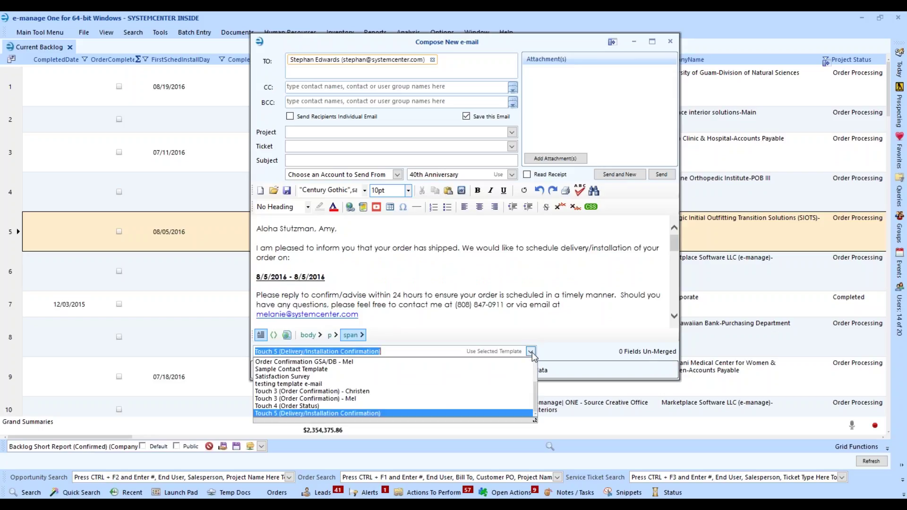
{"action": "left_click", "coordinate": [297, 406]}
{"action": "left_click", "coordinate": [486, 352]}
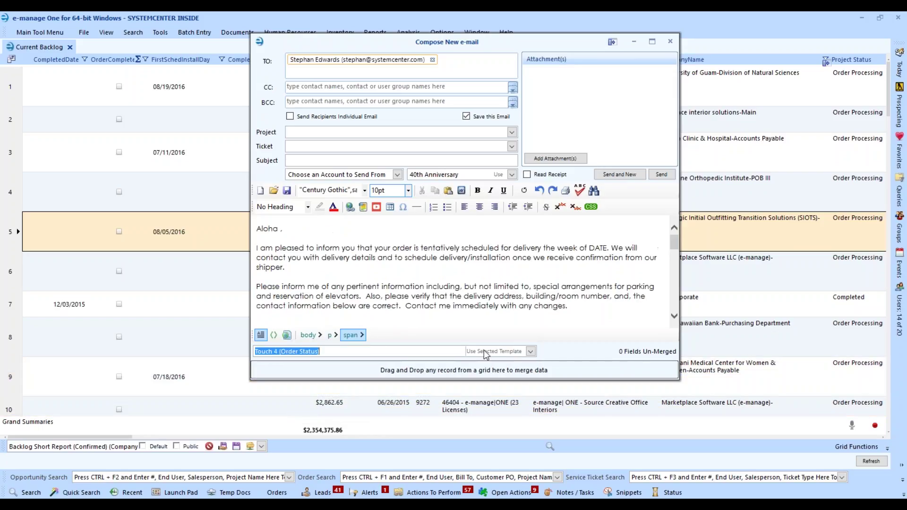
- Merge backlog row 5 into the Touch 4 message
{"action": "scroll", "coordinate": [338, 266], "scroll_direction": "down", "scroll_amount": 1}
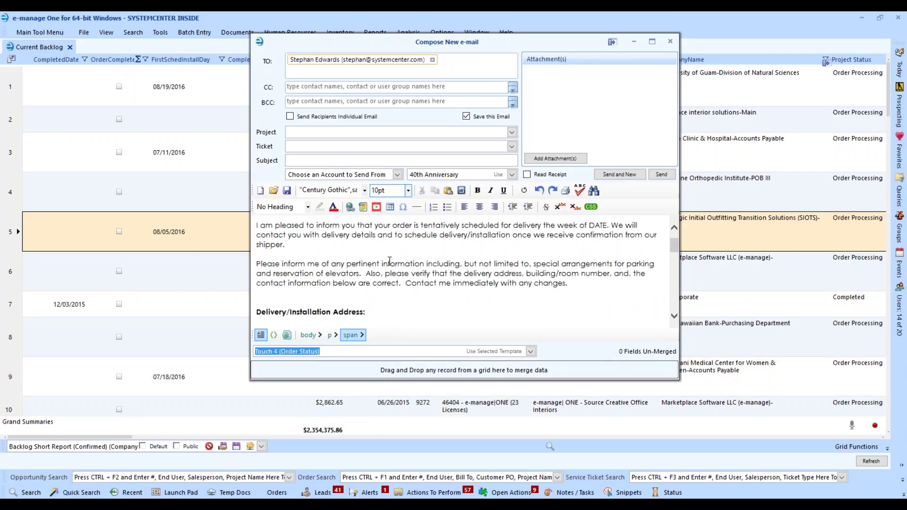
{"action": "scroll", "coordinate": [338, 265], "scroll_direction": "down", "scroll_amount": 2}
{"action": "left_click", "coordinate": [84, 248]}
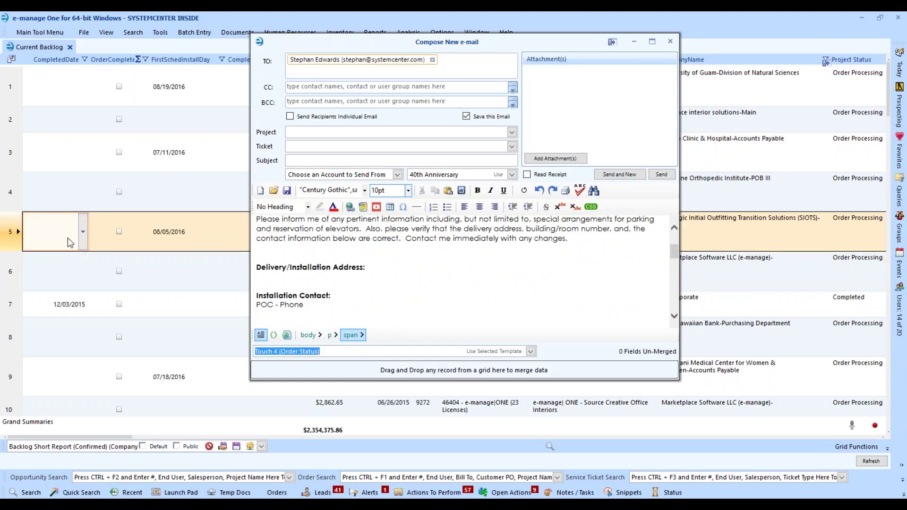
{"action": "scroll", "coordinate": [67, 237], "scroll_direction": "down", "scroll_amount": 4}
{"action": "left_click_drag", "start_coordinate": [9, 90], "coordinate": [457, 371]}
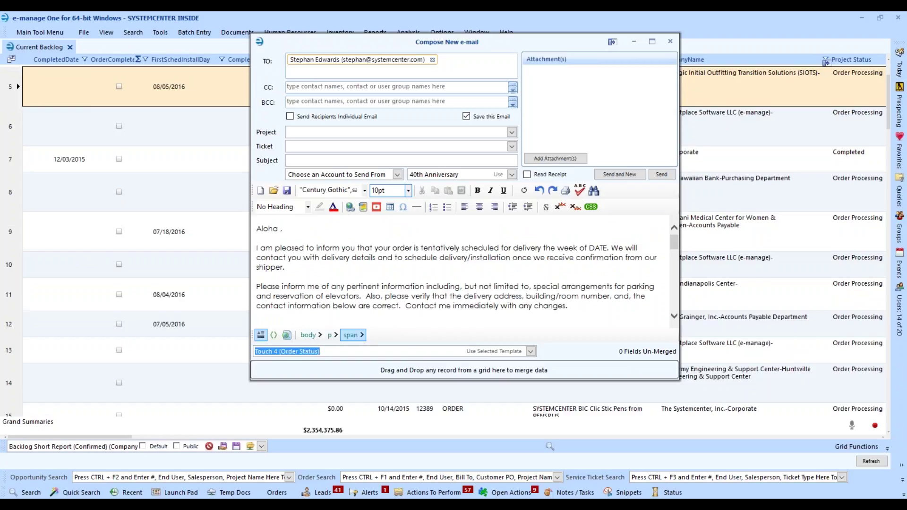
- Load the Order Confirmation GSA/DB template and scroll through its purchase thank-you text
{"action": "left_click", "coordinate": [531, 351]}
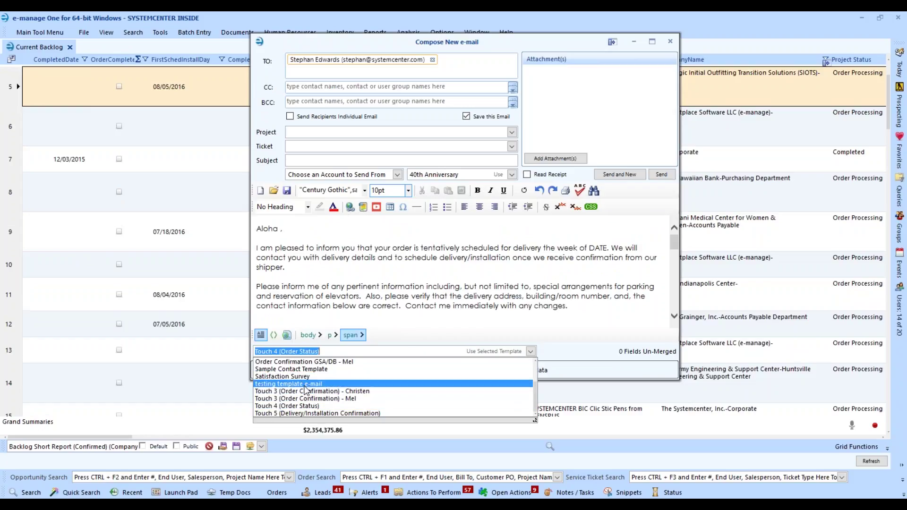
{"action": "left_click", "coordinate": [306, 361]}
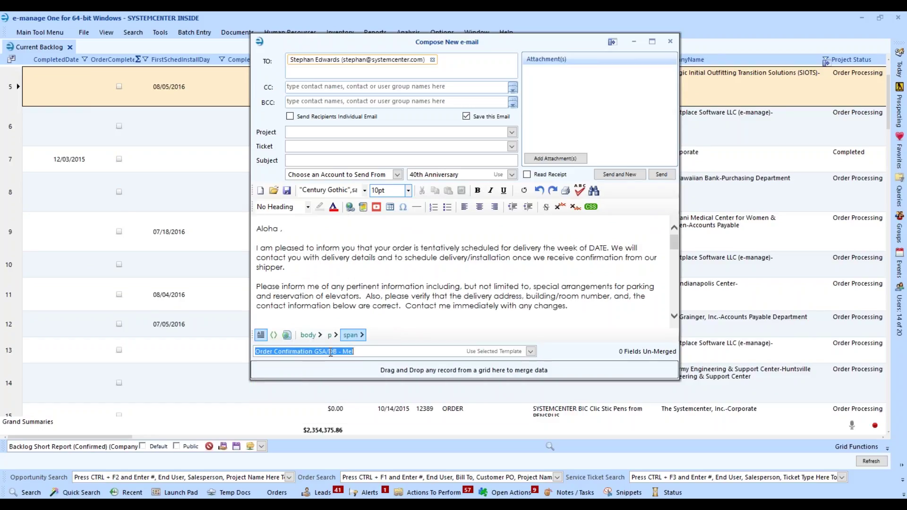
{"action": "left_click", "coordinate": [494, 351]}
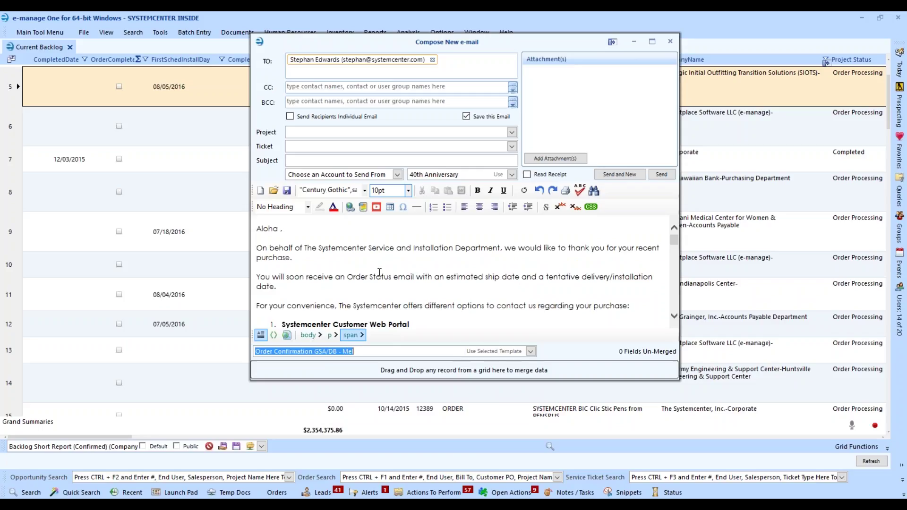
{"action": "scroll", "coordinate": [379, 272], "scroll_direction": "down", "scroll_amount": 2}
{"action": "scroll", "coordinate": [303, 275], "scroll_direction": "down", "scroll_amount": 1}
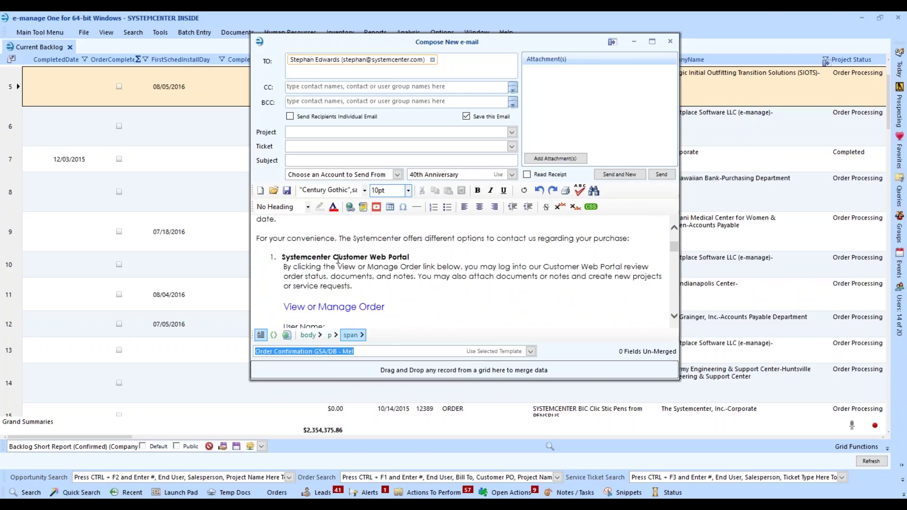
{"action": "scroll", "coordinate": [403, 261], "scroll_direction": "down", "scroll_amount": 2}
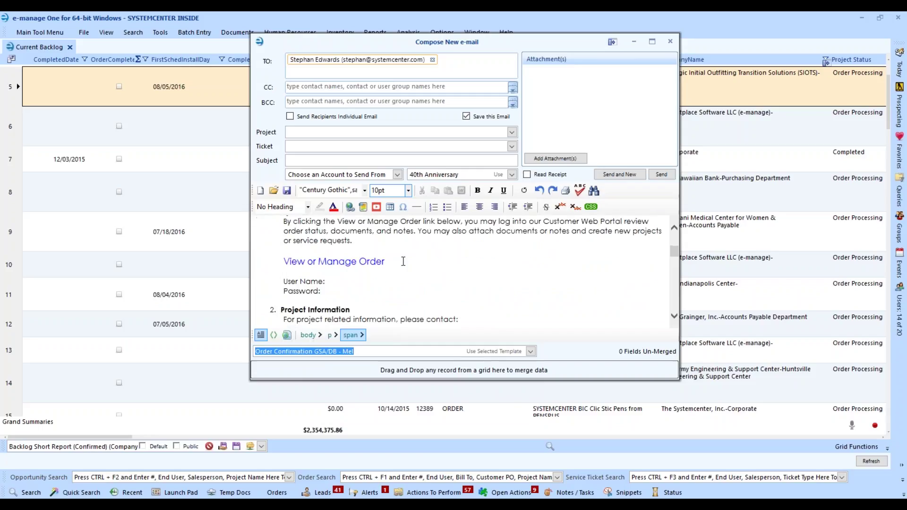
{"action": "scroll", "coordinate": [402, 261], "scroll_direction": "down", "scroll_amount": 2}
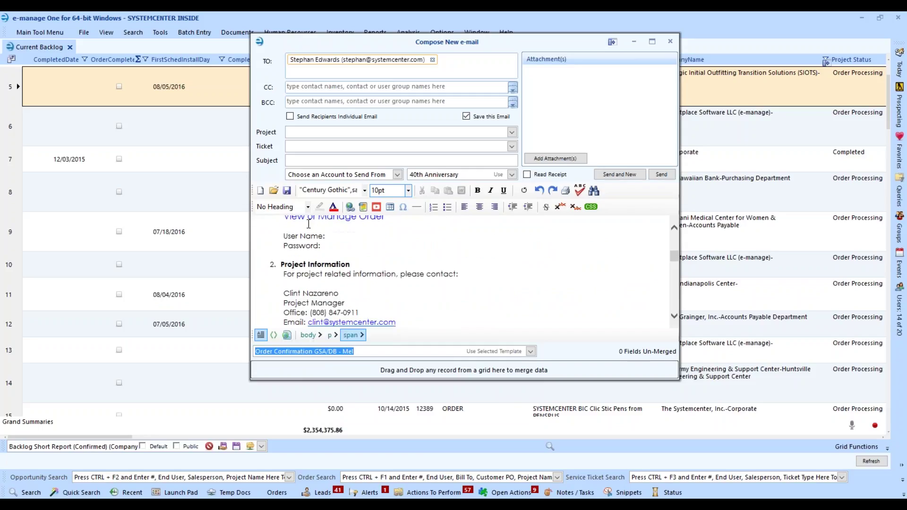
{"action": "scroll", "coordinate": [415, 293], "scroll_direction": "down", "scroll_amount": 1}
{"action": "scroll", "coordinate": [415, 293], "scroll_direction": "up", "scroll_amount": 7}
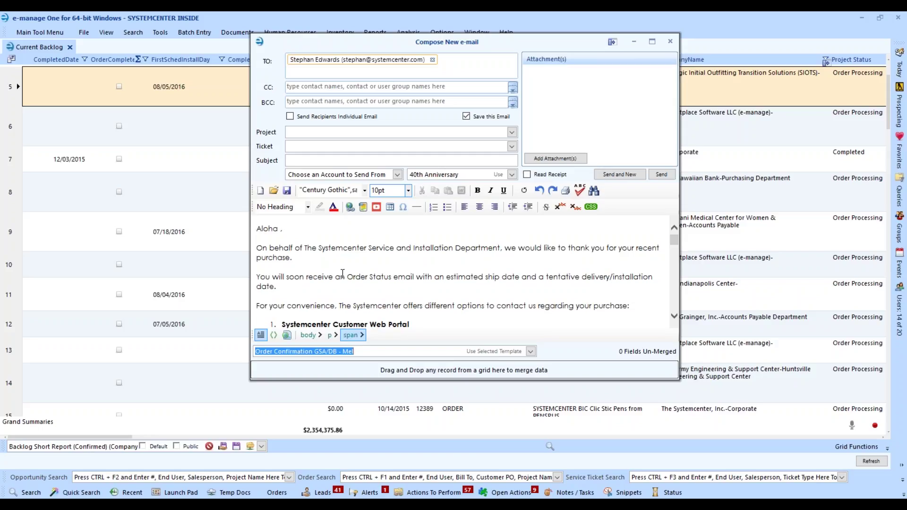
- Close the compose window, open Configure e-mail Templates, and select the e-manage Quote template
{"action": "left_click", "coordinate": [669, 42]}
{"action": "left_click", "coordinate": [29, 33]}
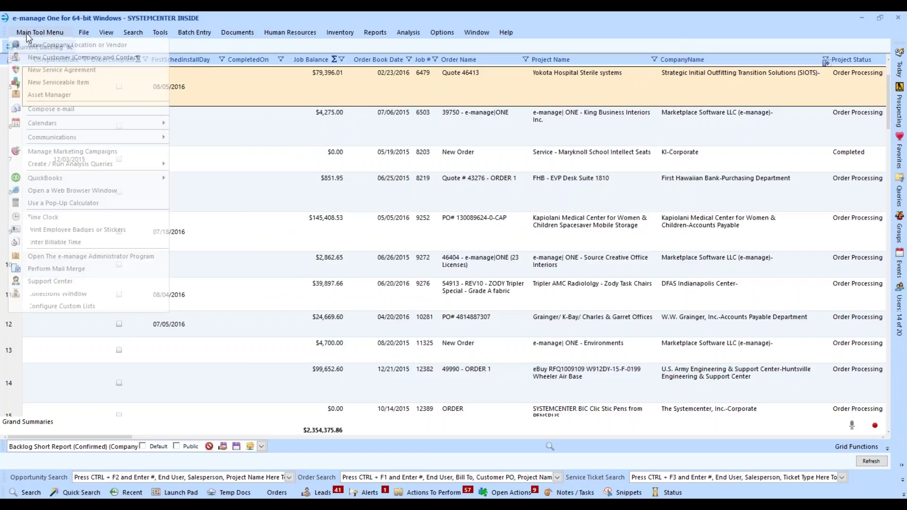
{"action": "mouse_move", "coordinate": [62, 136]}
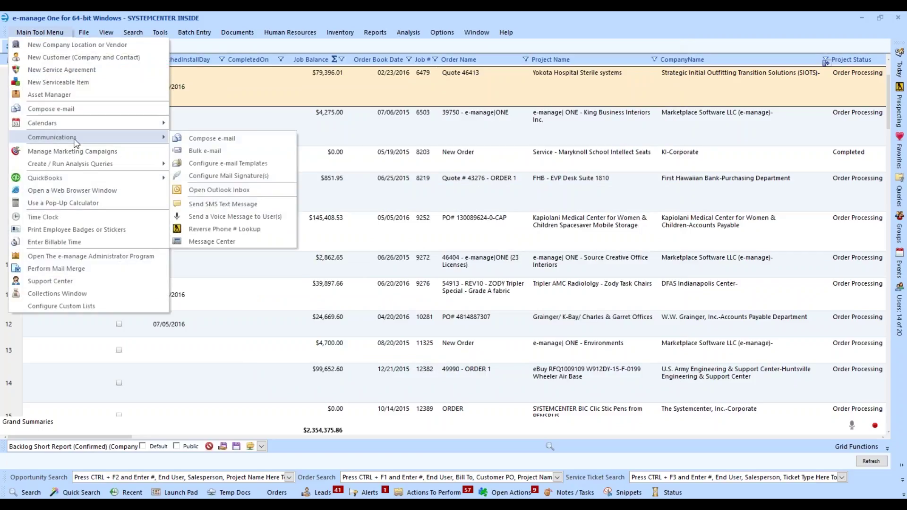
{"action": "left_click", "coordinate": [232, 163]}
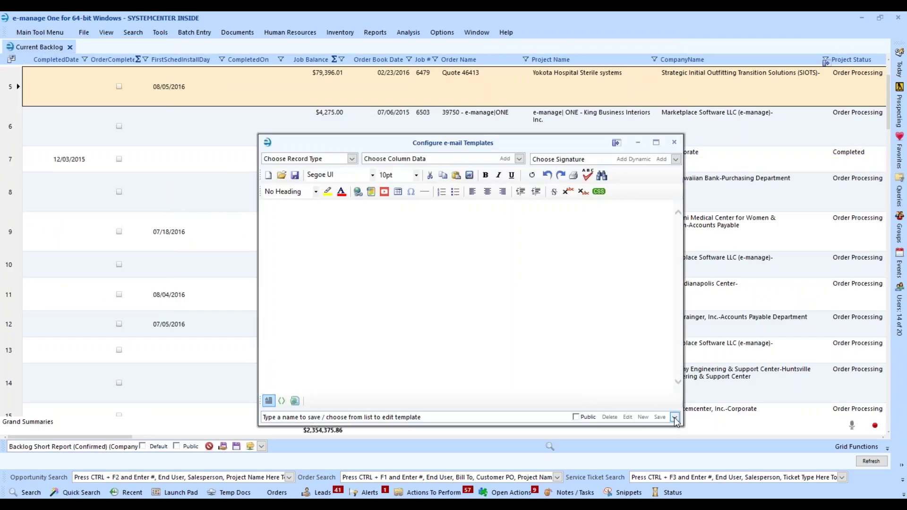
{"action": "left_click", "coordinate": [674, 416]}
{"action": "left_click", "coordinate": [288, 434]}
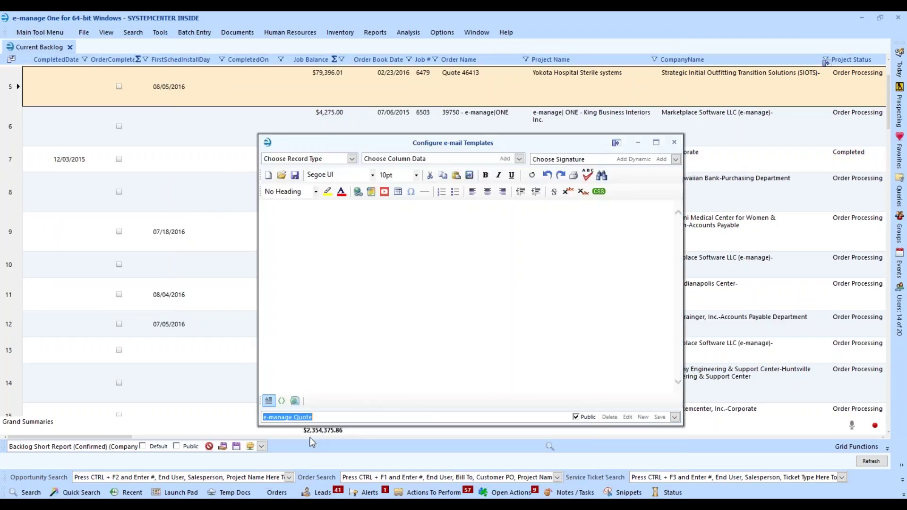